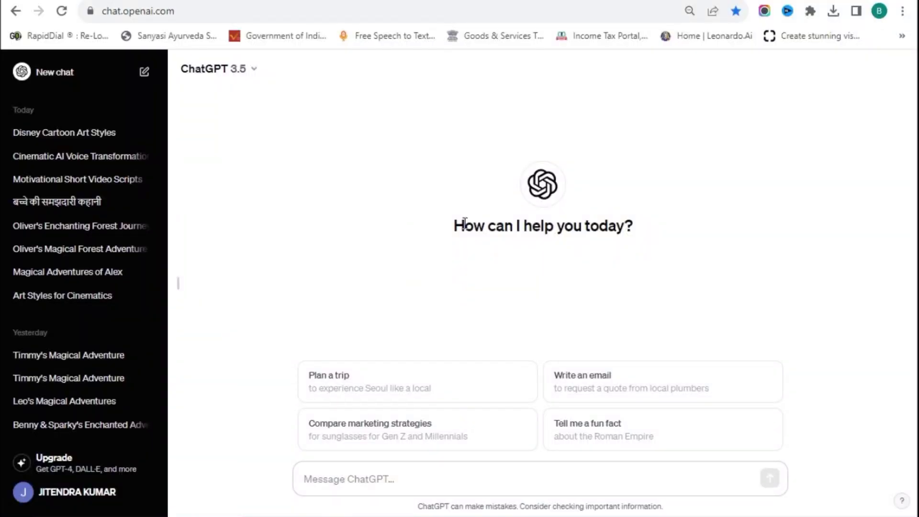
Ask ChatGPT to create a kids story about "a boy who has magical powers" for a YouTube video, and review the story
left_click(362, 479)
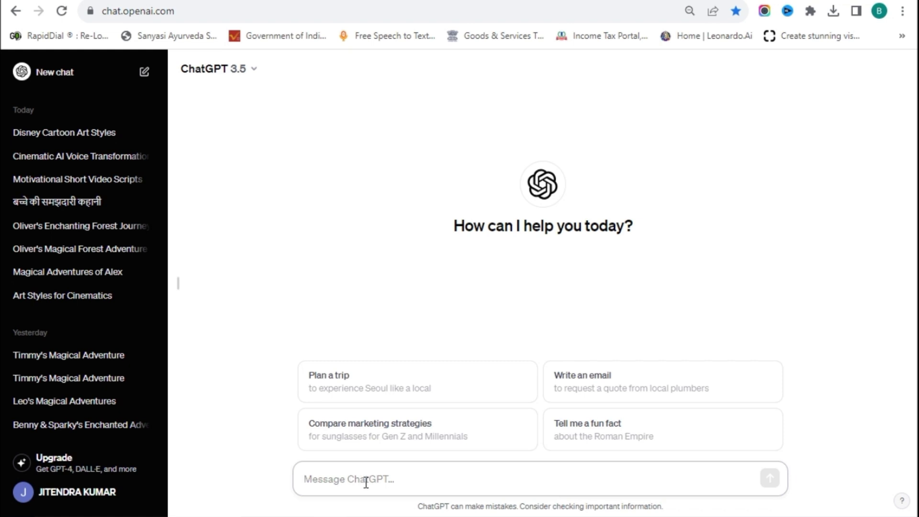
type("create a kids story about \"a boy who has magical powers\" for youtube video.")
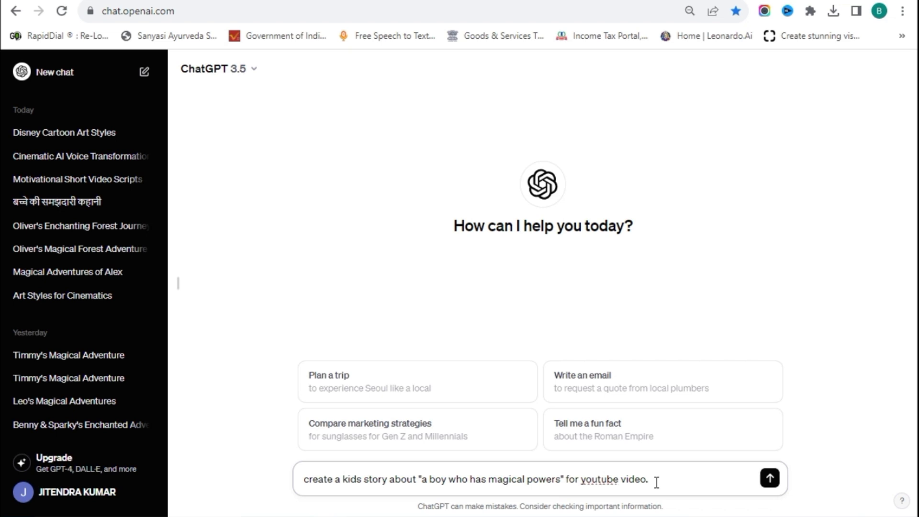
left_click(769, 479)
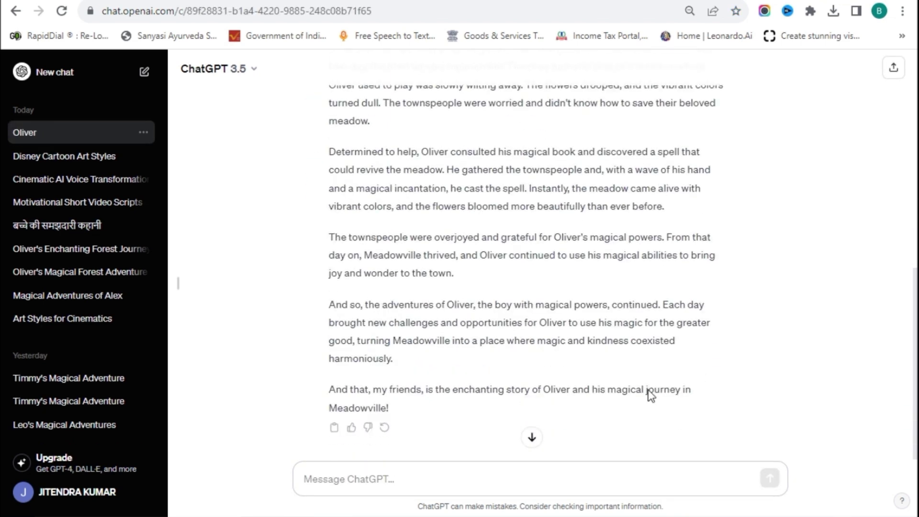
scroll(447, 414, "up", 4)
scroll(527, 383, "down", 5)
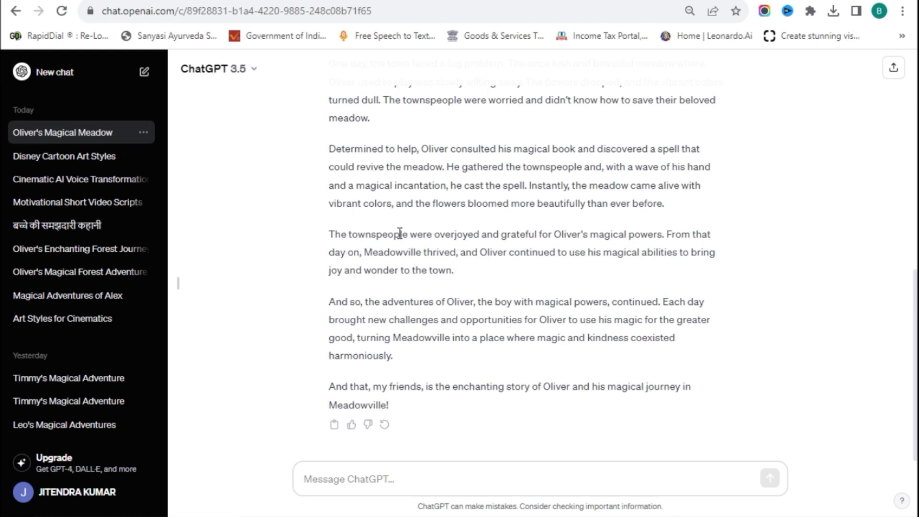
left_click_drag(335, 149, 488, 412)
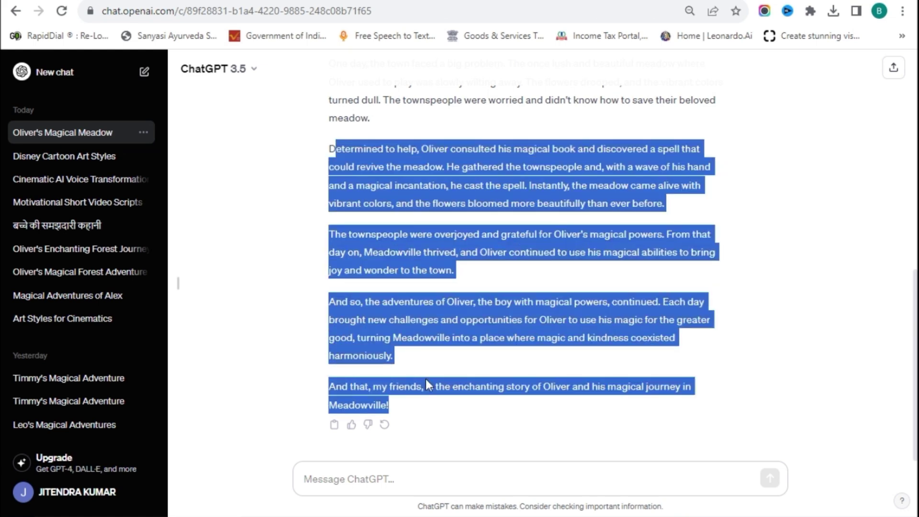
left_click(464, 410)
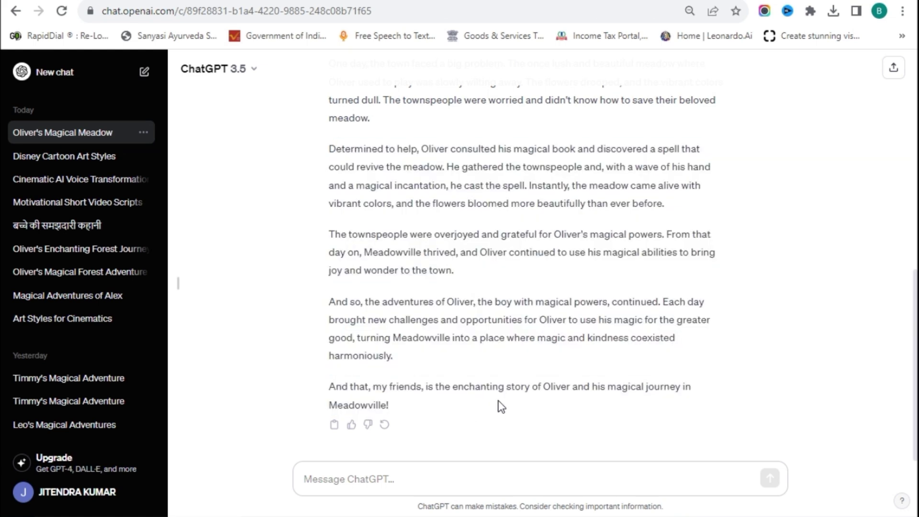
scroll(499, 404, "up", 3)
scroll(498, 404, "down", 3)
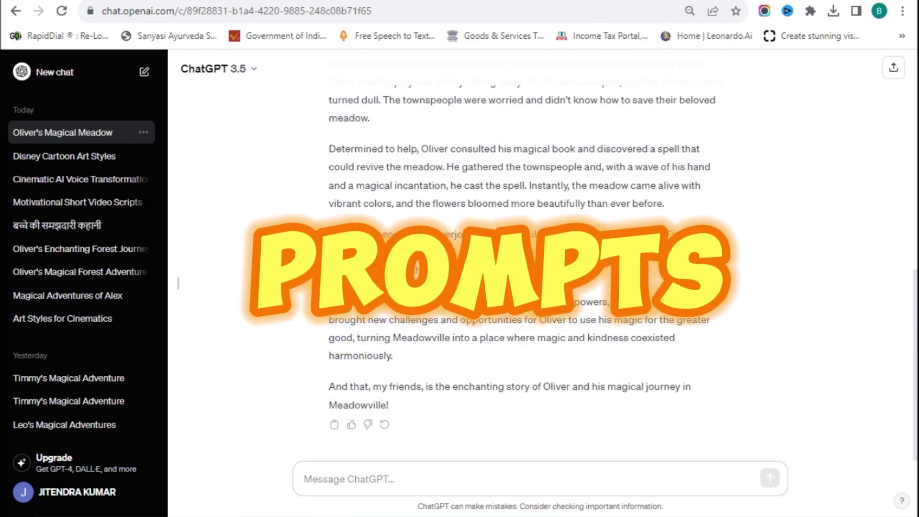
Request image-generation prompts for every paragraph of the above story for the YouTube video, and look through the prompts
left_click(345, 480)
type("i want to generate images for my youtube video so lease give me prompts for every paragraphs of my above story")
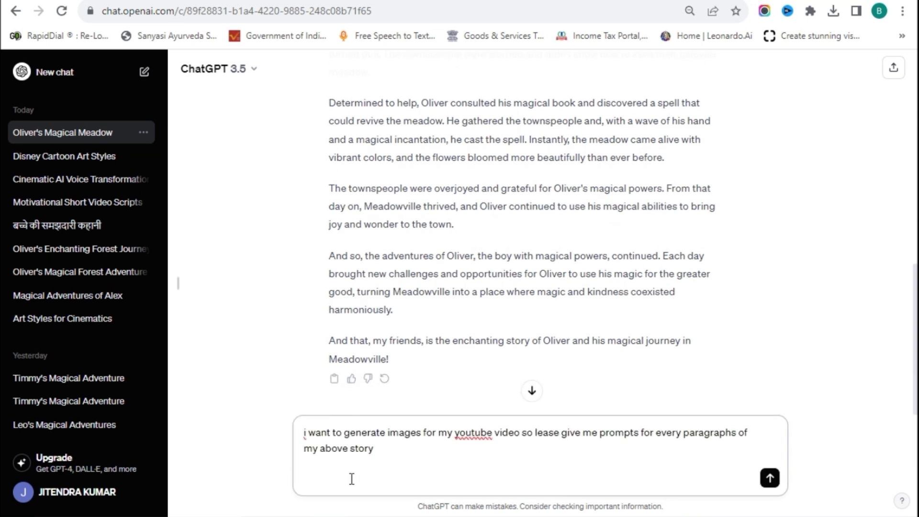
key("BackSpace")
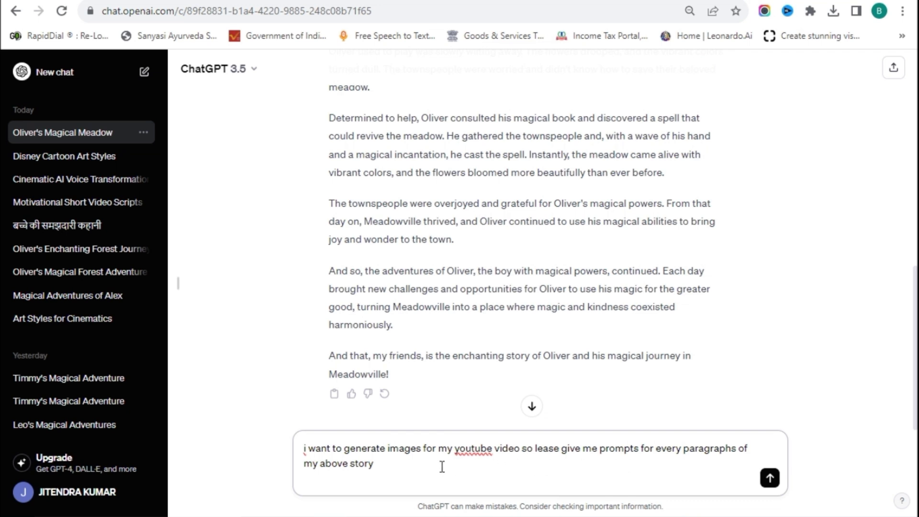
left_click(769, 478)
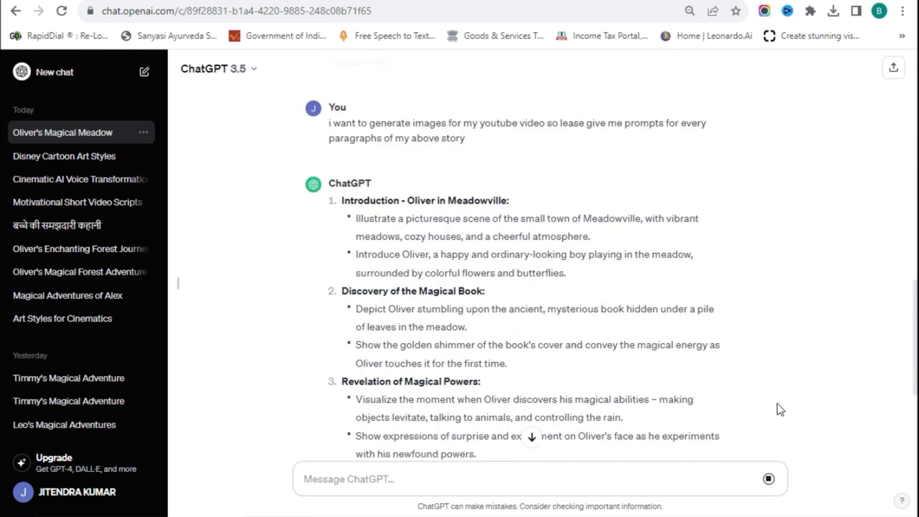
scroll(743, 417, "down", 9)
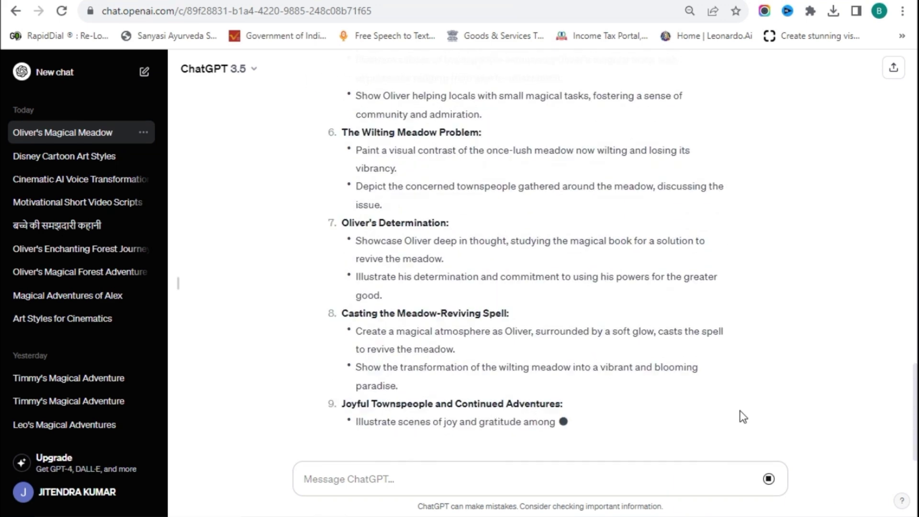
scroll(651, 379, "up", 15)
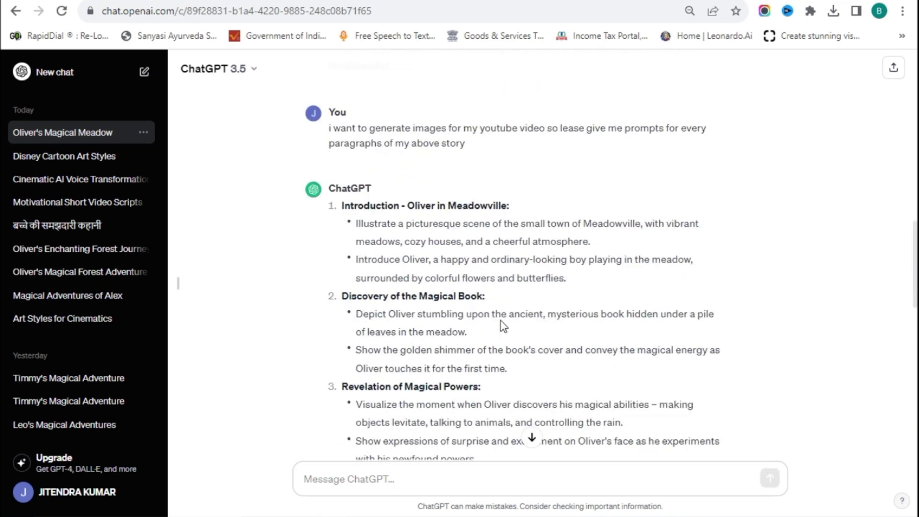
left_click_drag(331, 205, 747, 437)
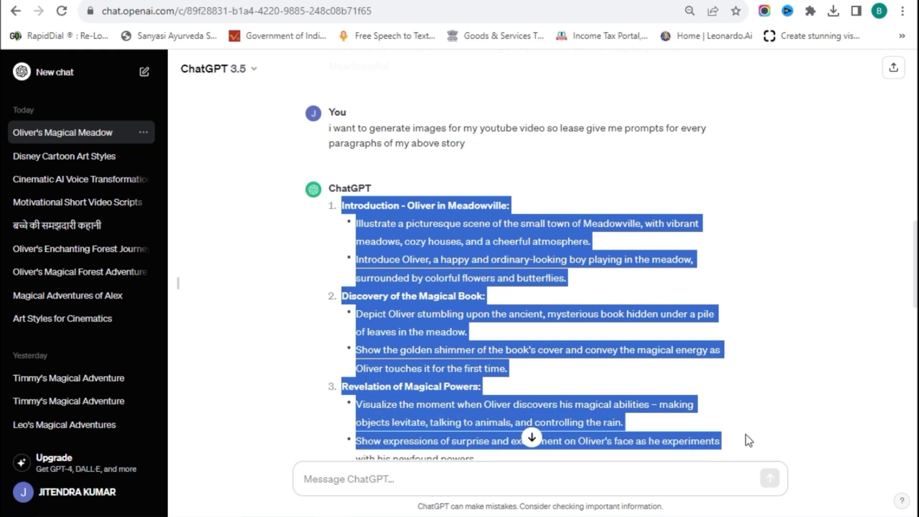
left_click(577, 382)
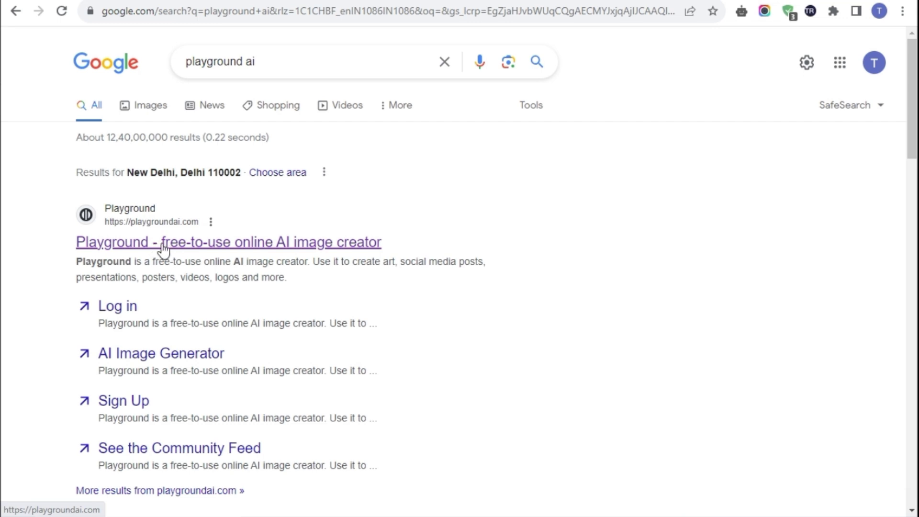
Open the Playground AI website from the Google results and sign in with a Google account
left_click(190, 244)
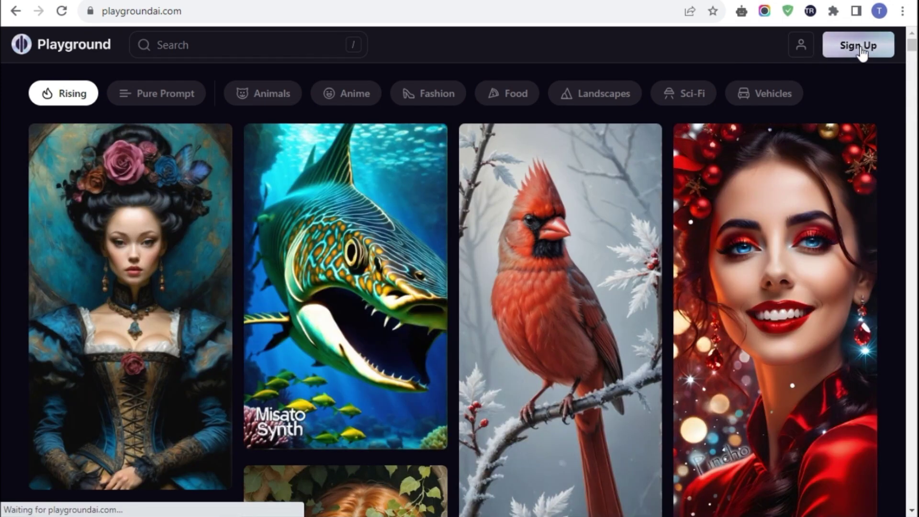
left_click(857, 45)
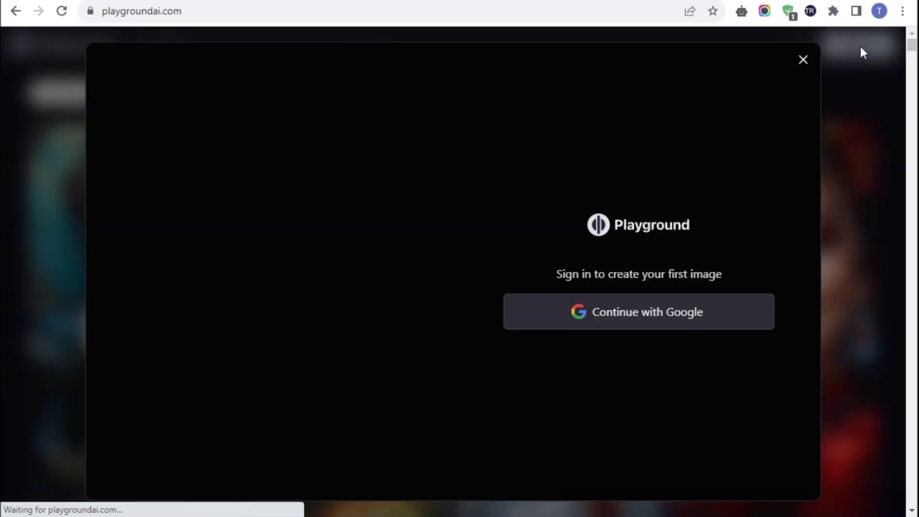
left_click(648, 323)
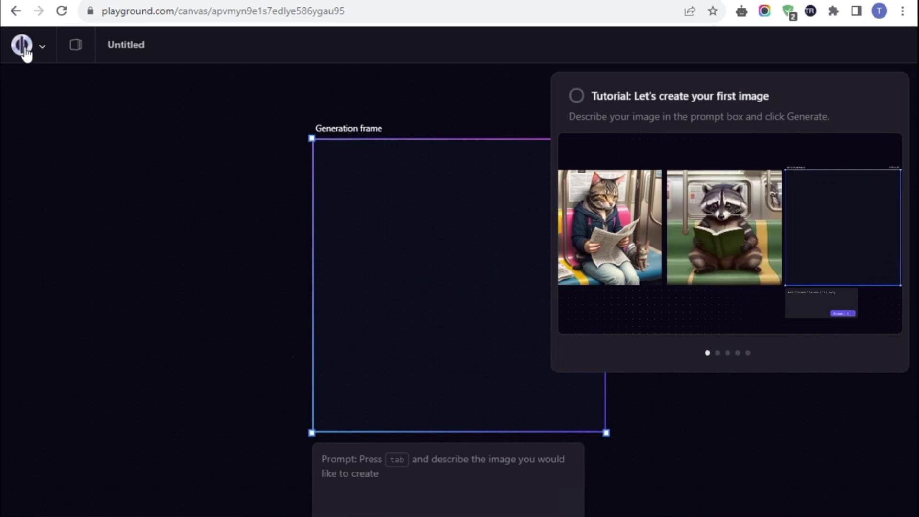
Go to the Playground profile page and start creating on a board
left_click(24, 49)
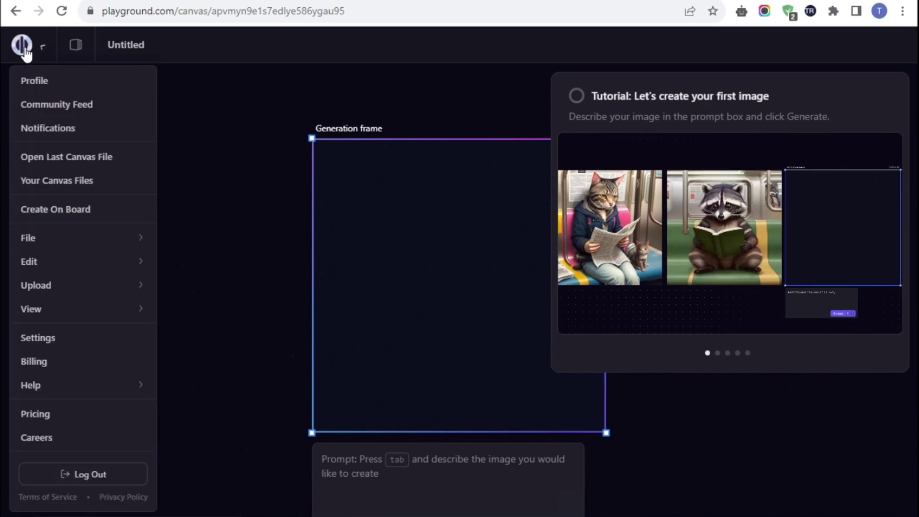
left_click(33, 82)
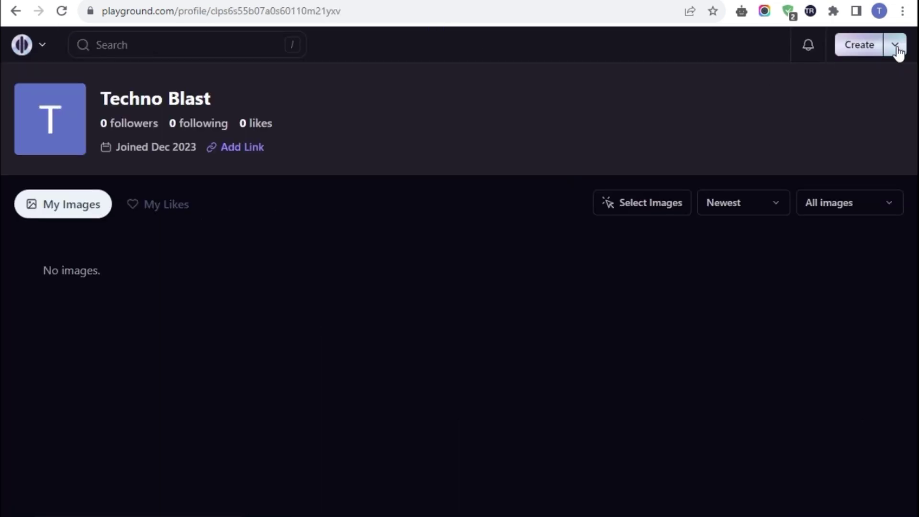
left_click(897, 50)
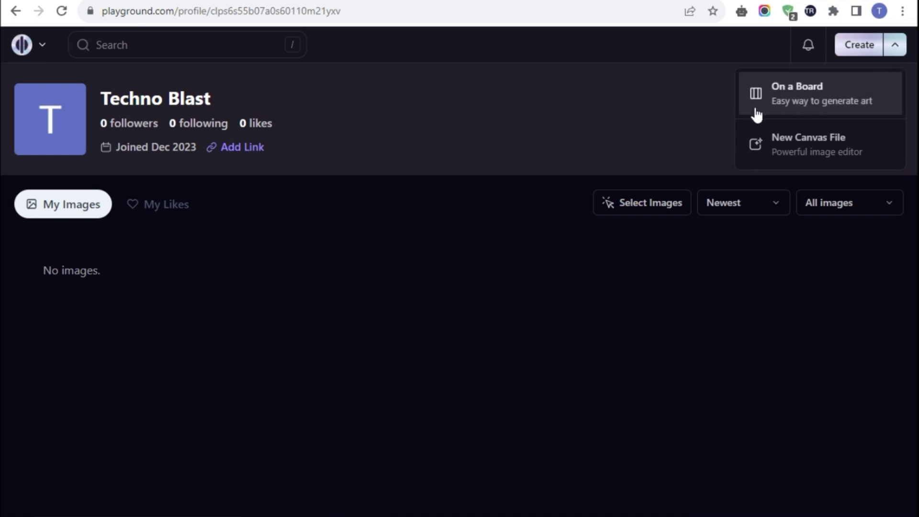
left_click(802, 101)
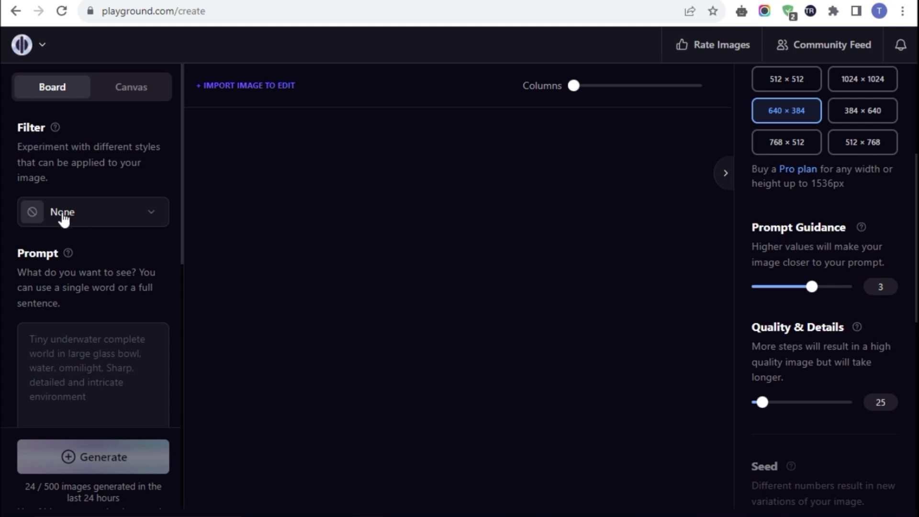
Apply the Starlight XL Animated filter, set the image dimensions to 640 × 384, and check the remaining generation settings
left_click(151, 219)
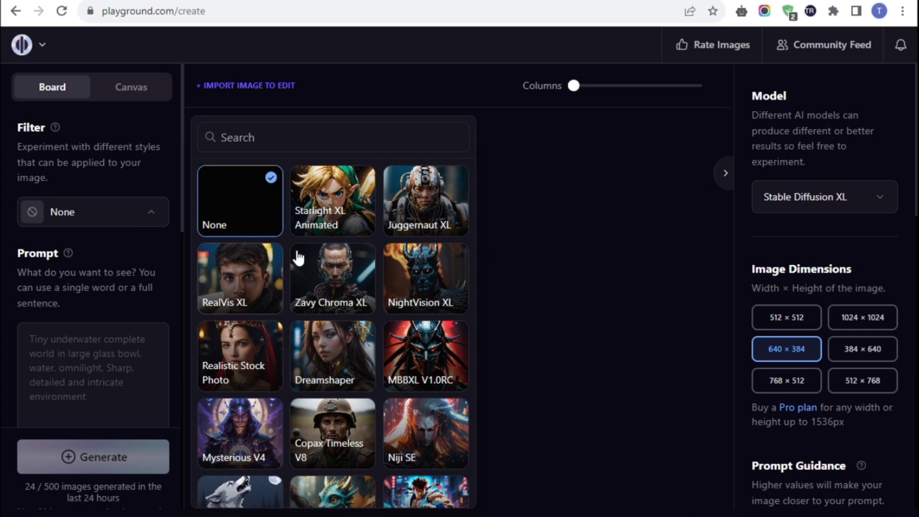
left_click(332, 211)
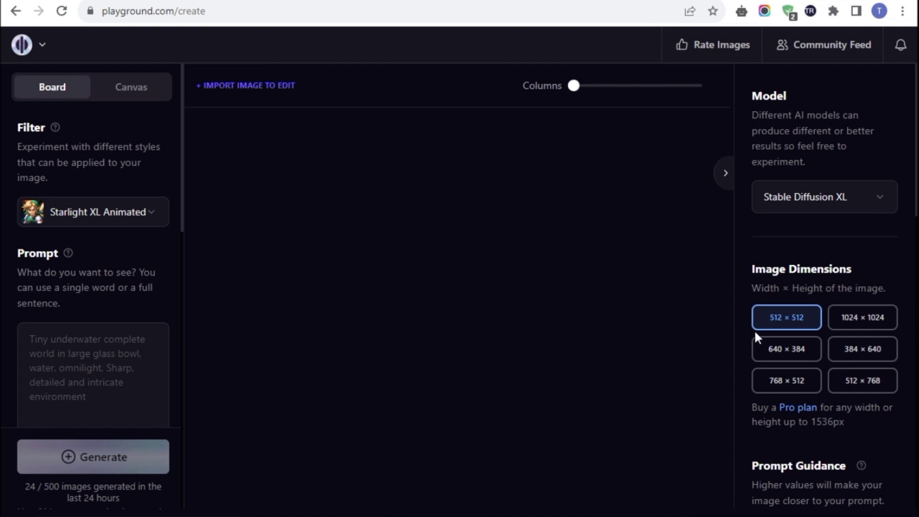
left_click(788, 352)
scroll(833, 377, "down", 10)
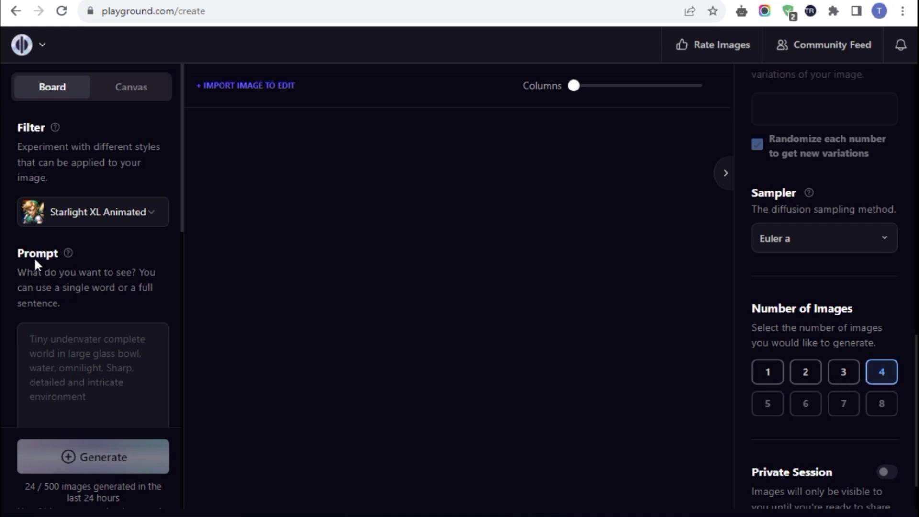
Copy the first Meadowville town scene prompt from ChatGPT into the Playground prompt and generate its images
left_click(73, 360)
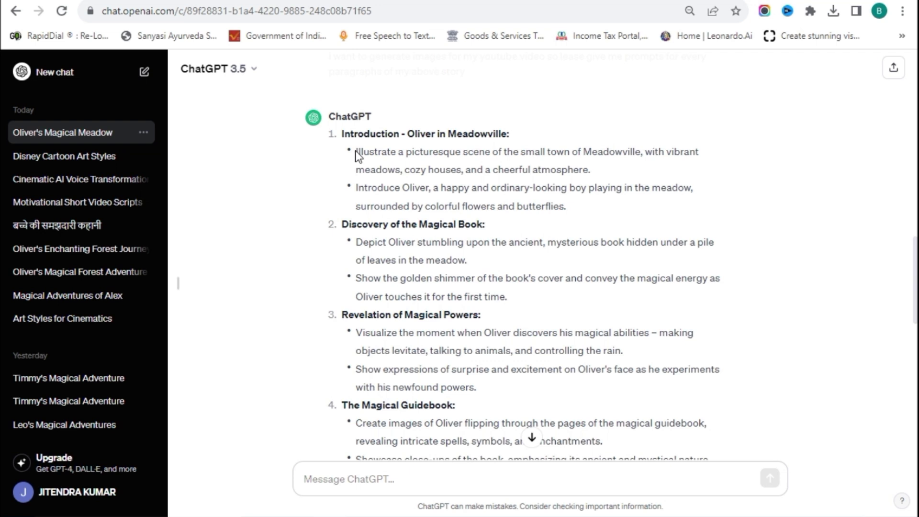
left_click_drag(355, 150, 606, 170)
right_click(555, 162)
left_click(587, 170)
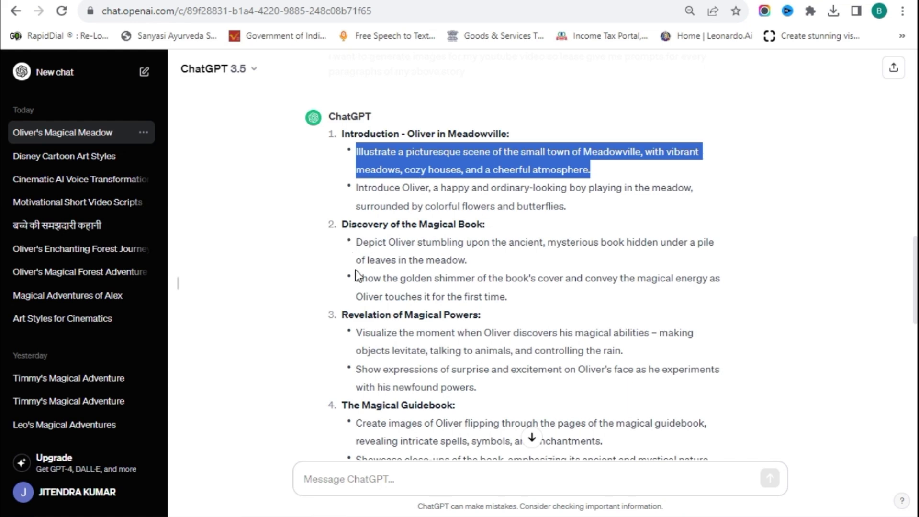
key("alt+Tab")
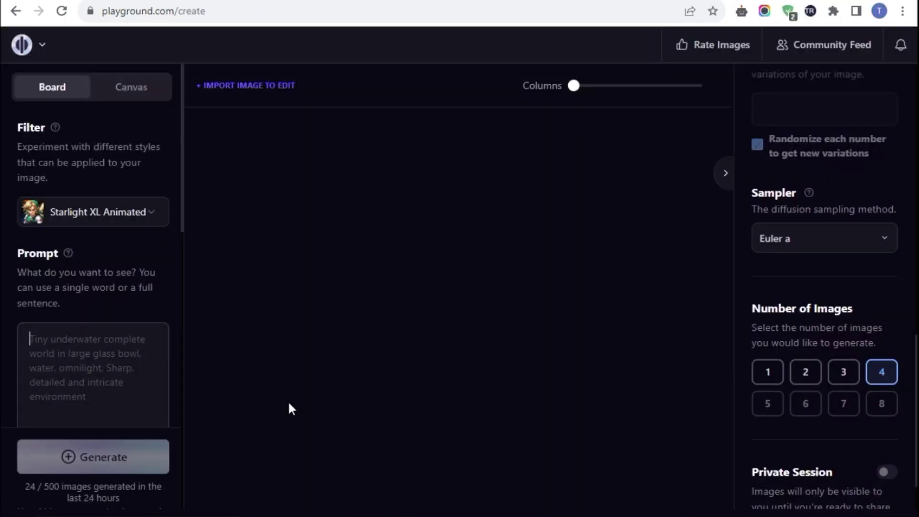
key("ctrl+v")
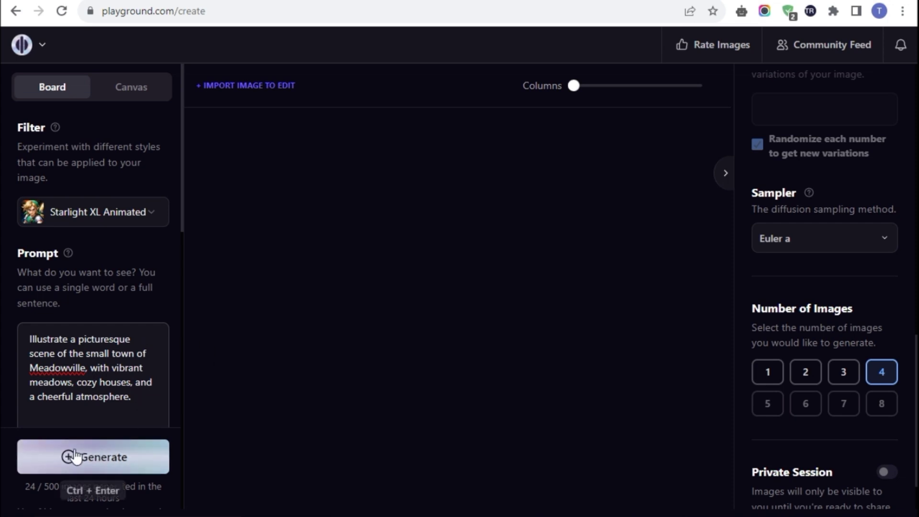
left_click(99, 461)
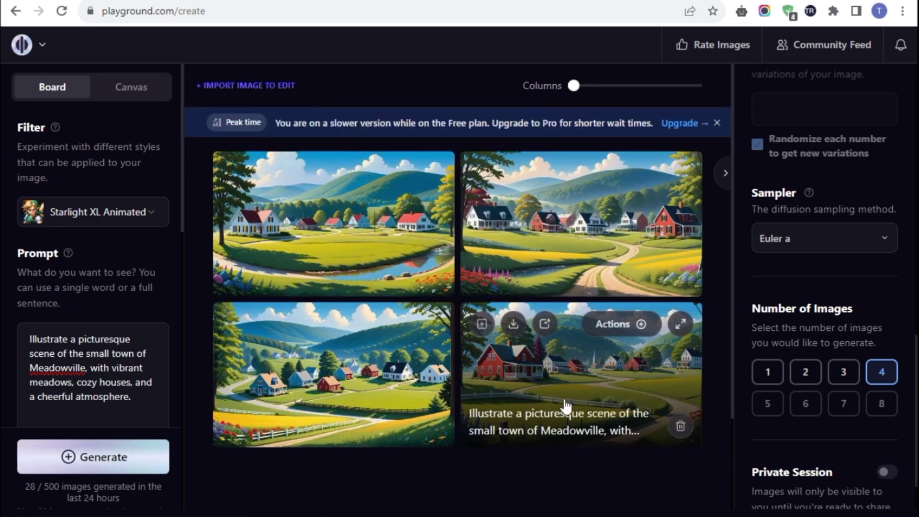
Replace the Playground prompt with ChatGPT's second one, introducing Oliver playing in the meadow, and generate its images
key("alt+Tab")
left_click(357, 188)
left_click_drag(357, 188, 601, 207)
key("ctrl+c")
key("alt+Tab")
key("ctrl+v")
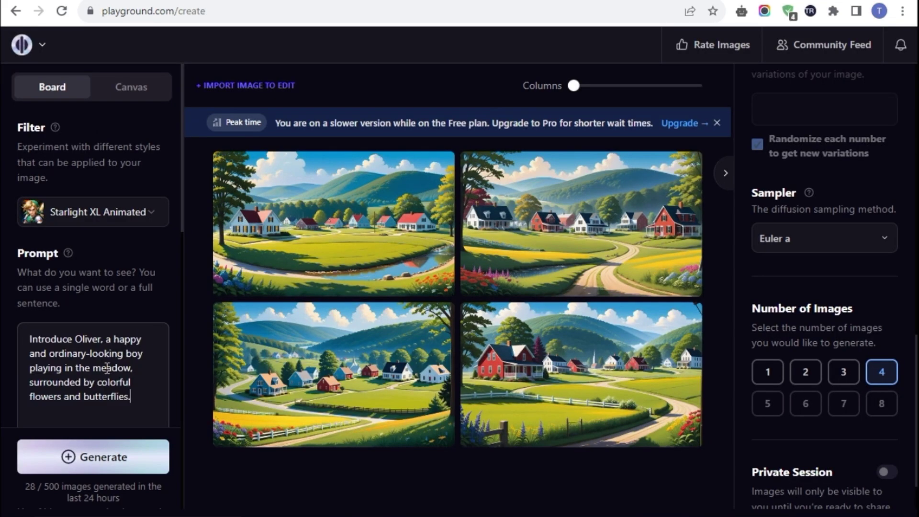
left_click(118, 453)
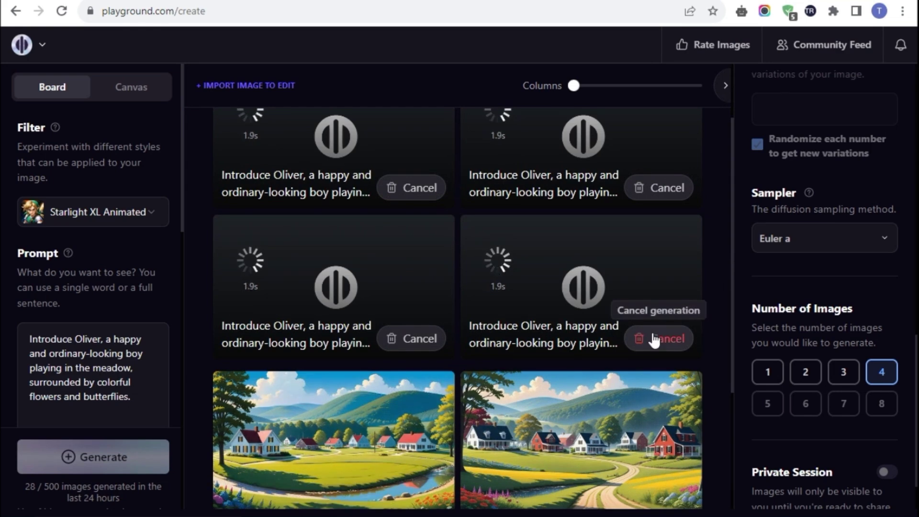
key("alt+Tab")
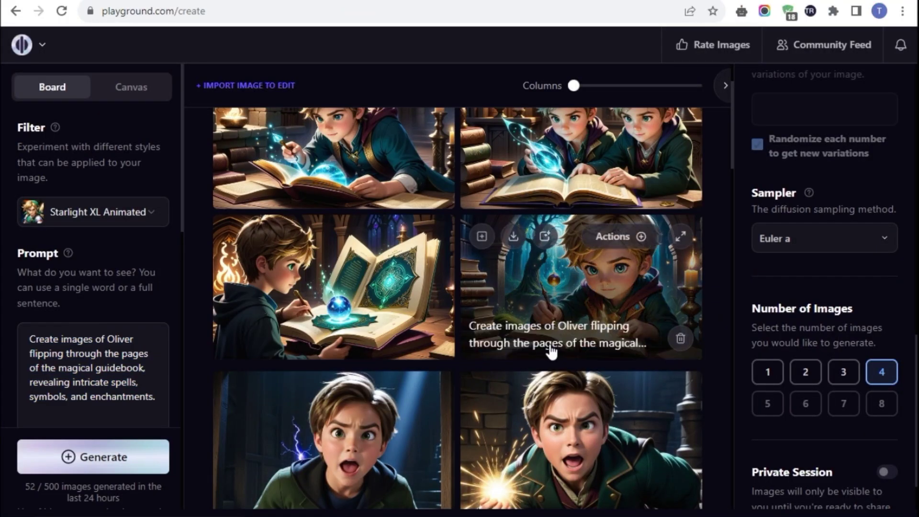
Download the generated Meadowville image with the large red house and white fence
scroll(547, 332, "down", 20)
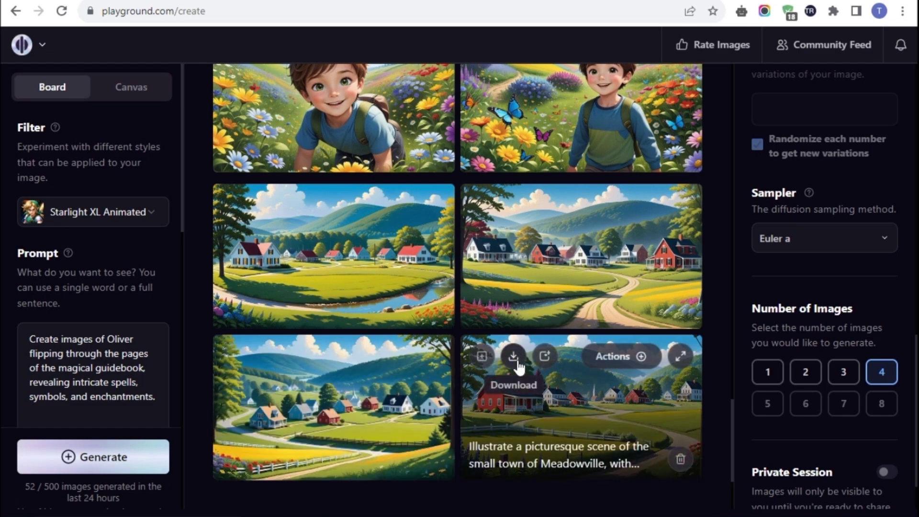
left_click(514, 358)
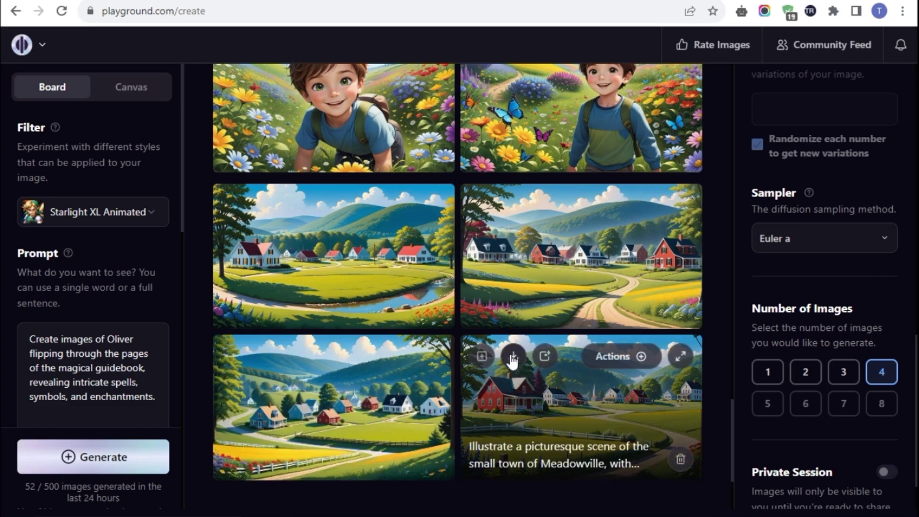
scroll(514, 363, "up", 20)
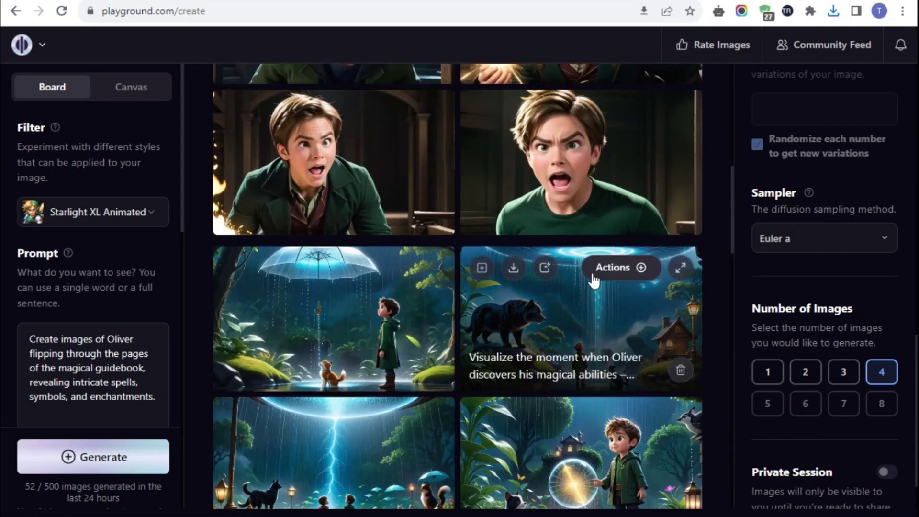
scroll(610, 284, "up", 10)
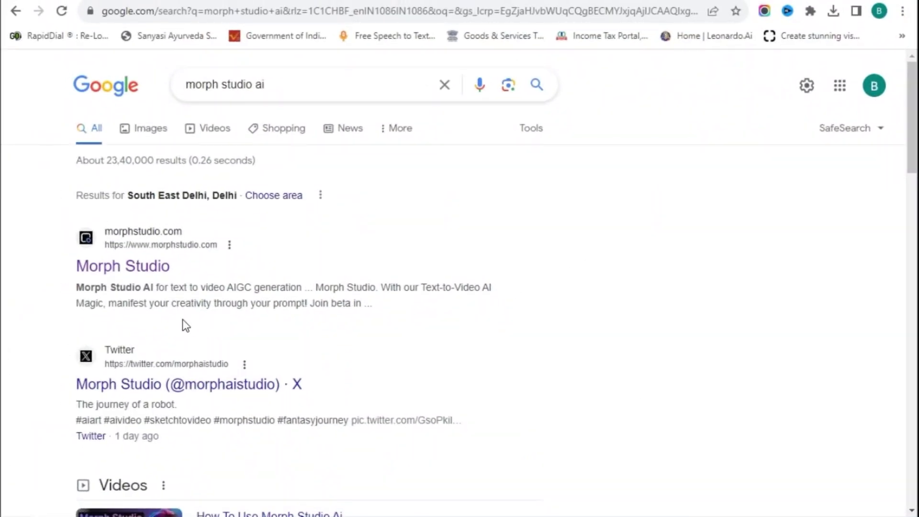
Open the Morph Studio website from the Google results and join its beta server on Discord by accepting the invite
left_click(150, 276)
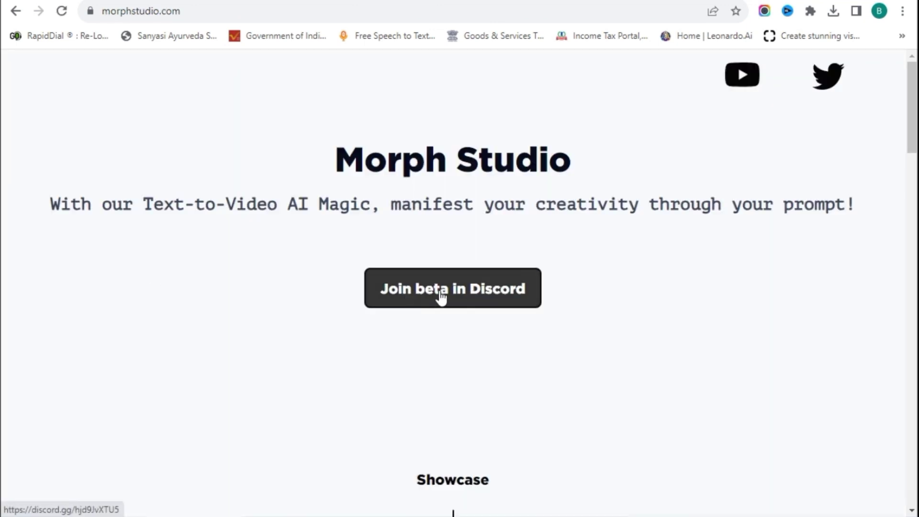
left_click(466, 297)
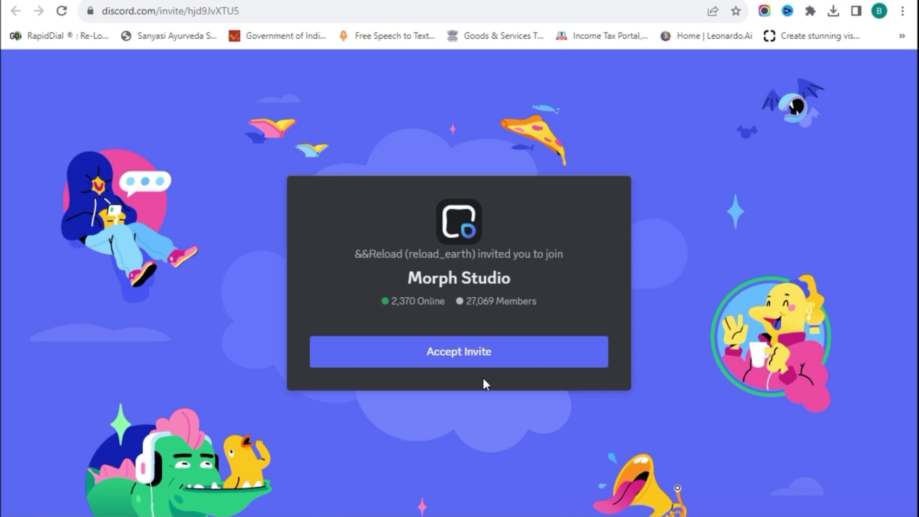
left_click(469, 355)
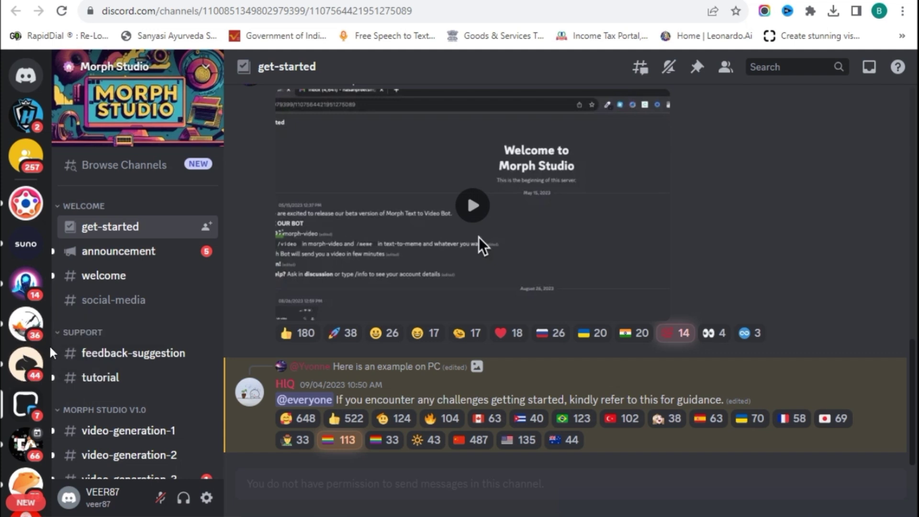
Look briefly at the Floor33 server, return to the Morph Studio server and open its video-generation-3 channel
left_click(52, 203)
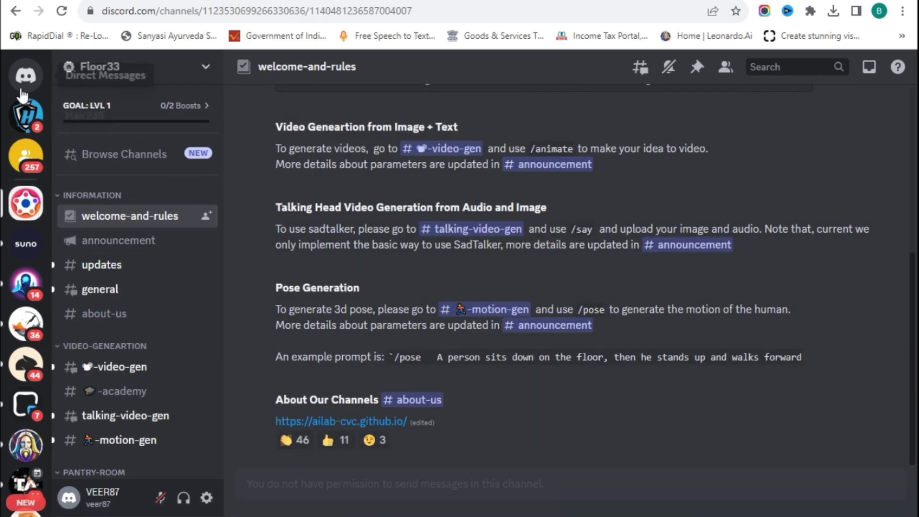
left_click(26, 407)
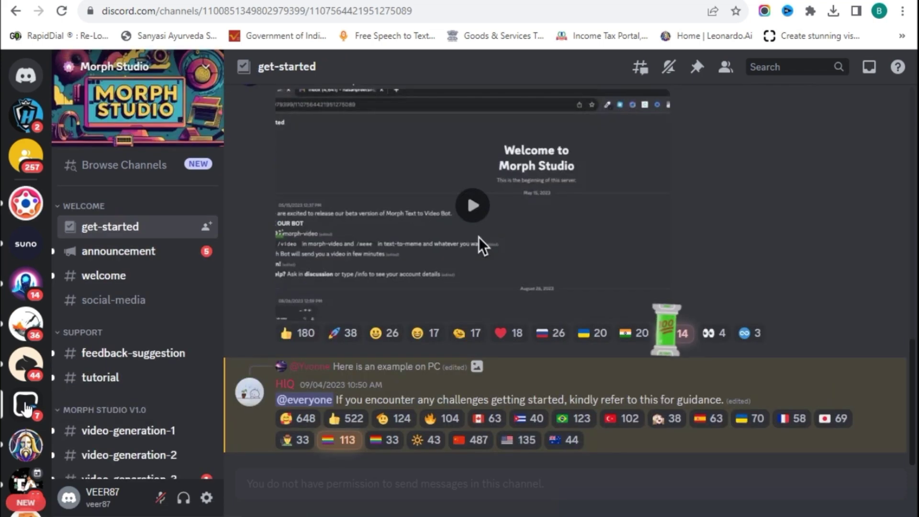
scroll(177, 361, "down", 3)
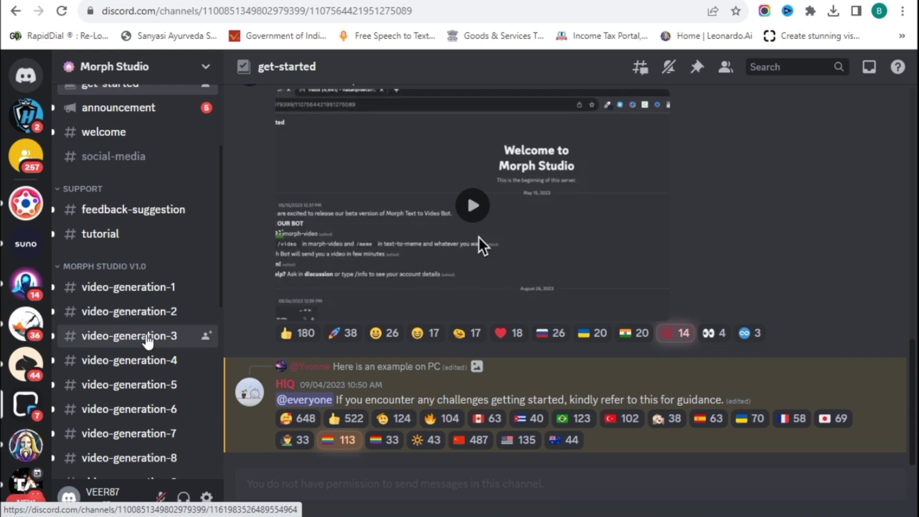
left_click(148, 341)
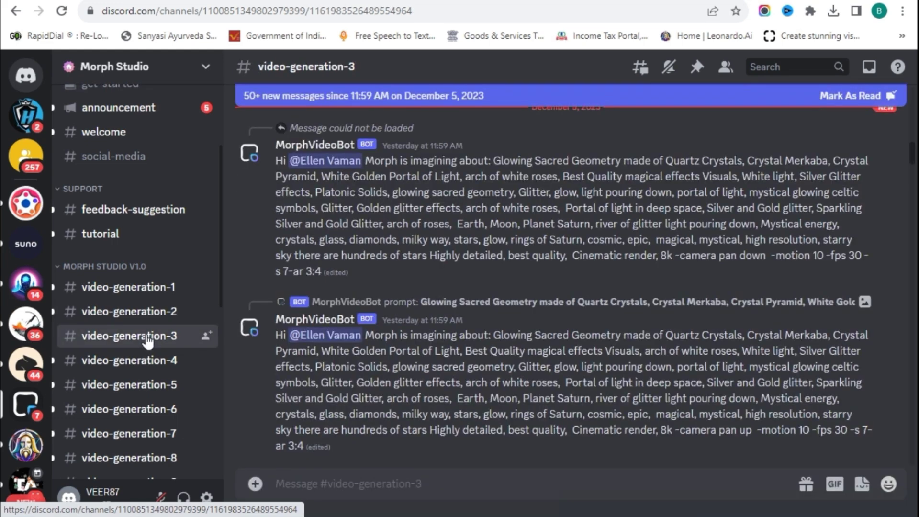
scroll(484, 317, "down", 10)
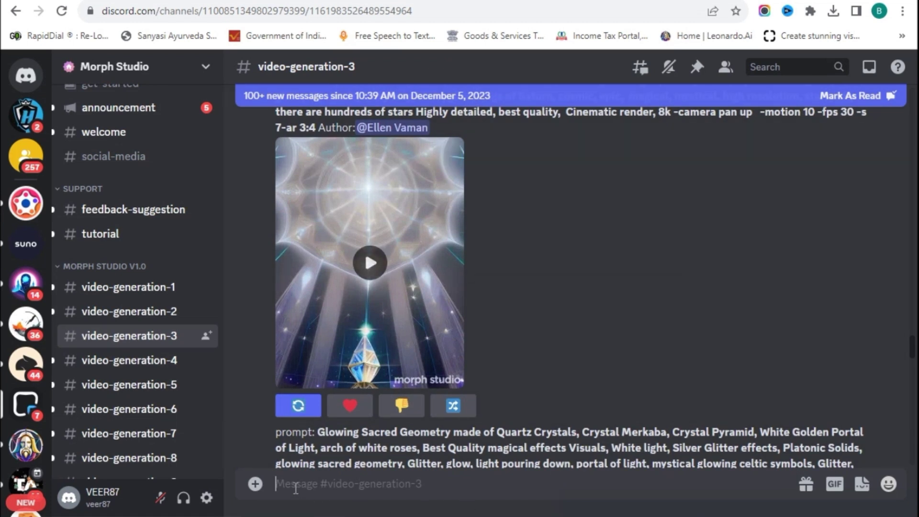
Start the /animate command and attach the Meadowville town image whose file name ends in cozy-houses-(1).png from Downloads
type("/")
key("BackSpace")
type("/")
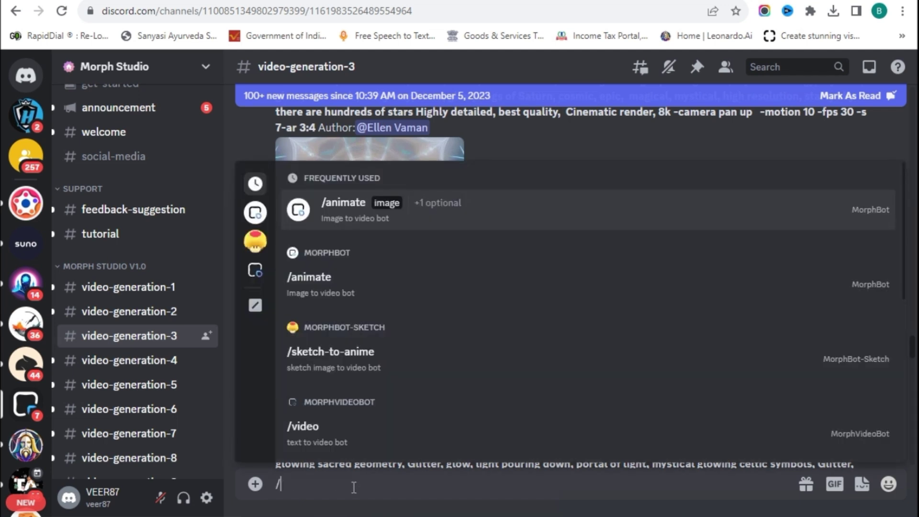
left_click(314, 286)
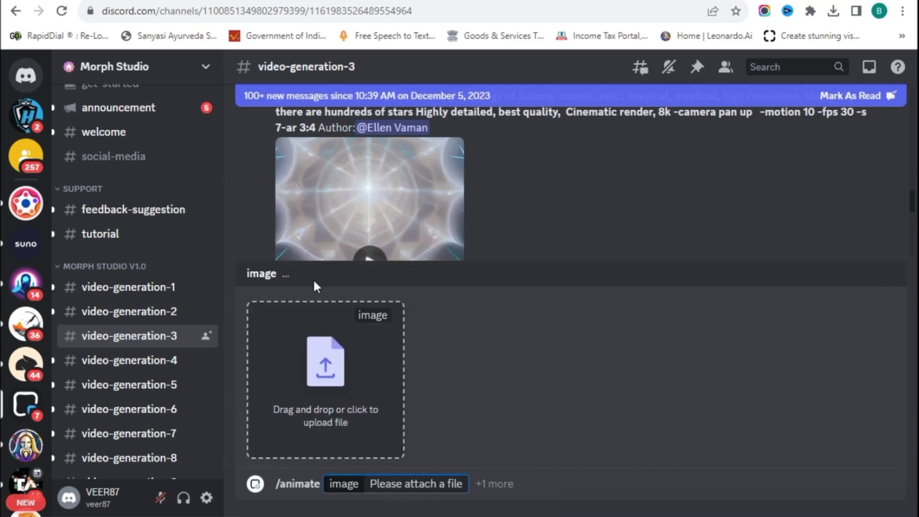
left_click(354, 387)
scroll(349, 163, "down", 3)
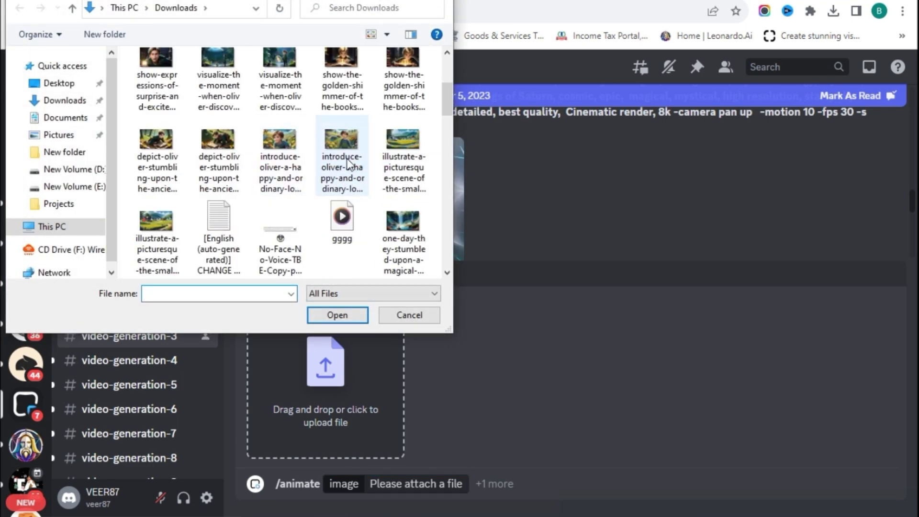
left_click(405, 141)
left_click(349, 313)
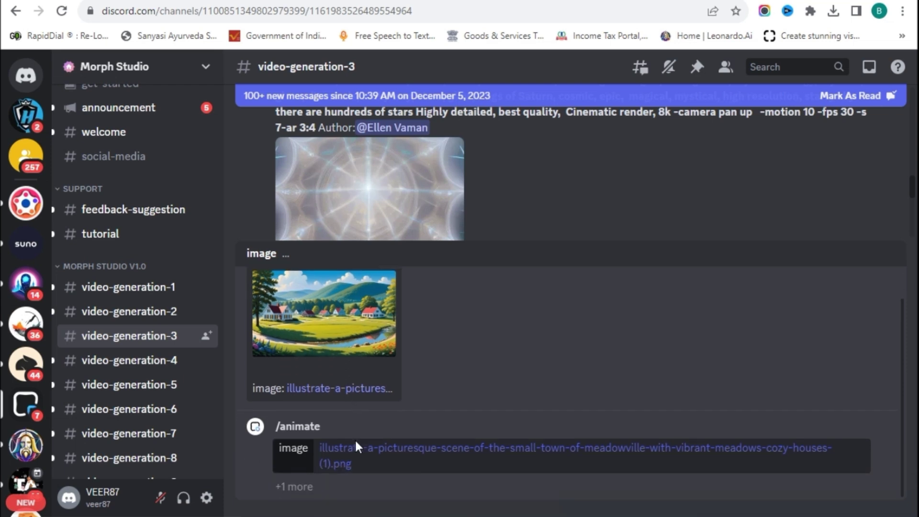
Add ChatGPT's first Meadowville scene description as the optional prompt of the /animate command and submit it
left_click(295, 487)
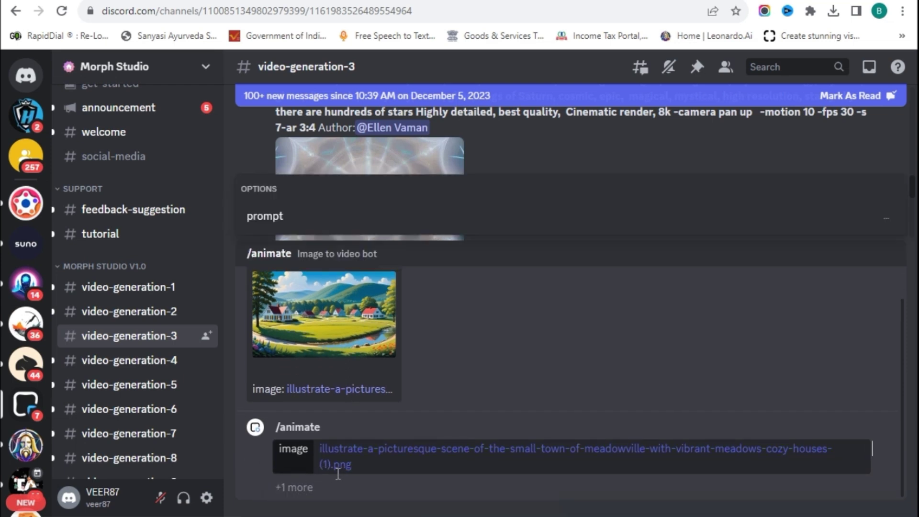
left_click(265, 219)
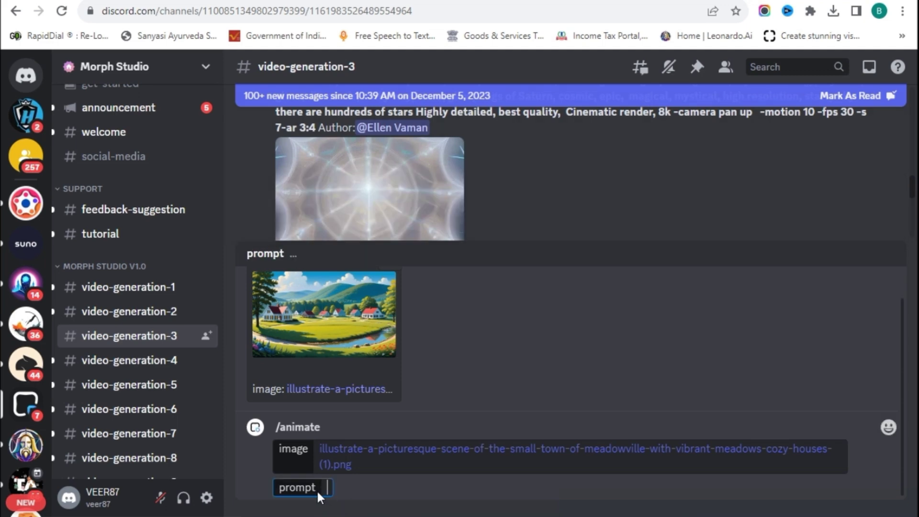
key("ctrl+Tab")
left_click_drag(357, 151, 605, 173)
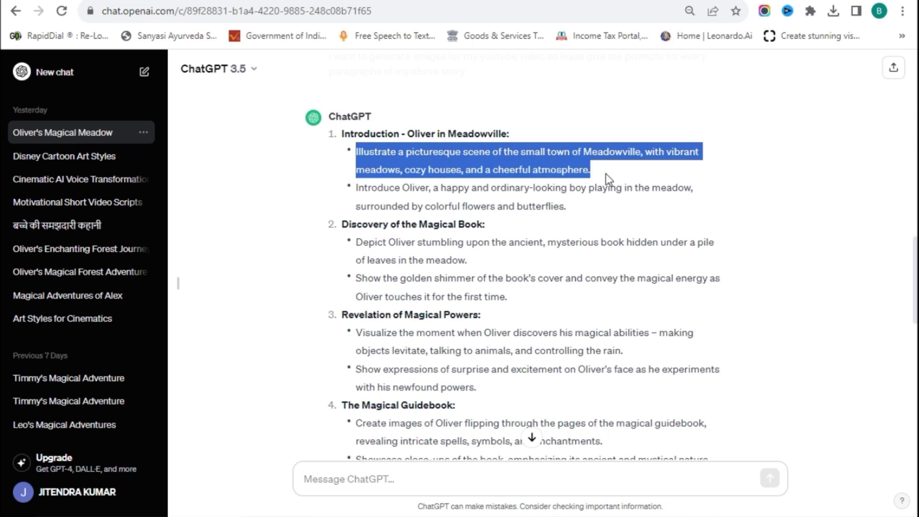
key("ctrl+c")
key("ctrl+Tab")
key("ctrl+v")
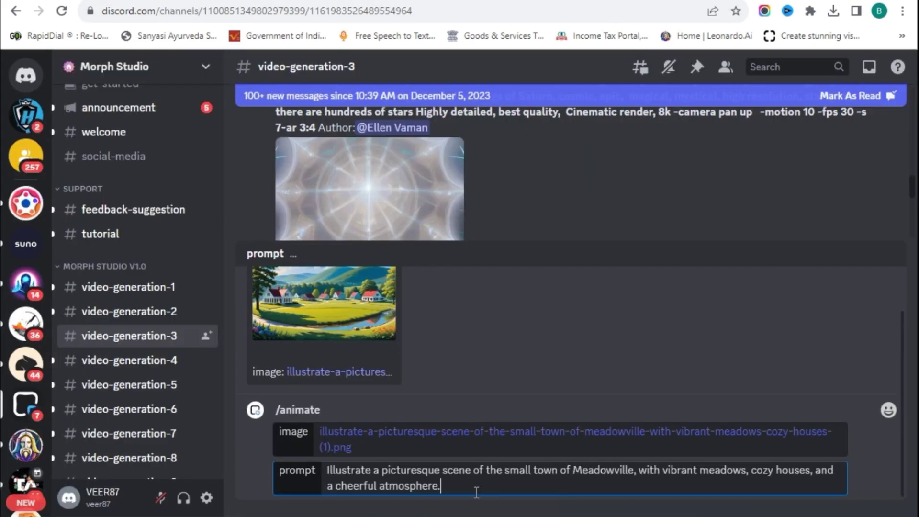
key("Return")
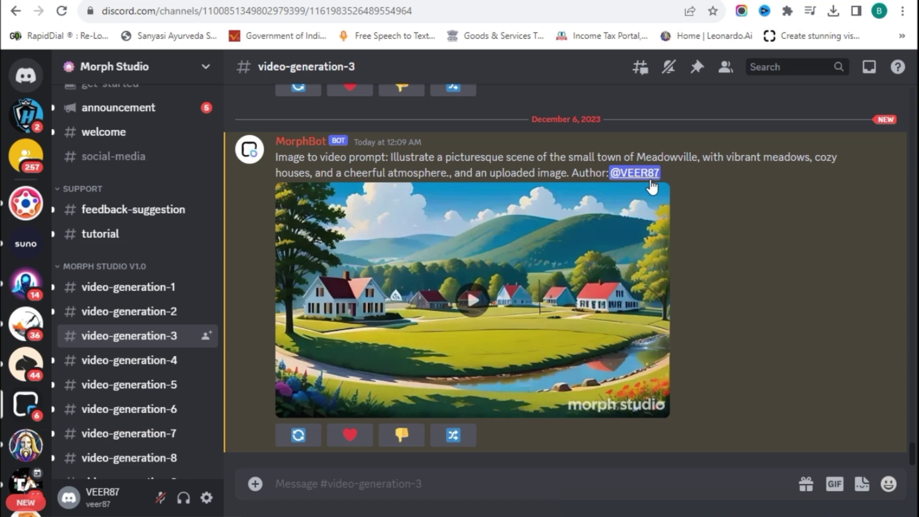
Play and download the generated Meadowville video, and download the same clip from the Discord inbox mentions
left_click(473, 301)
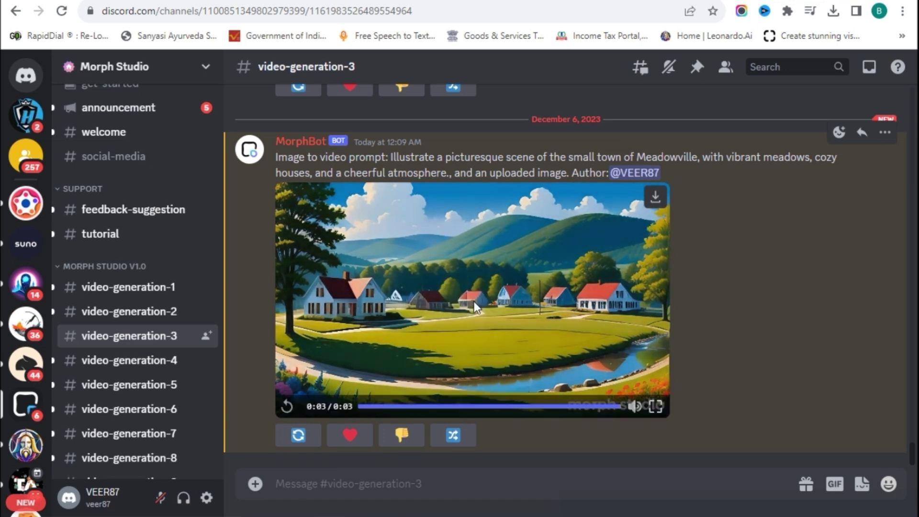
left_click(655, 197)
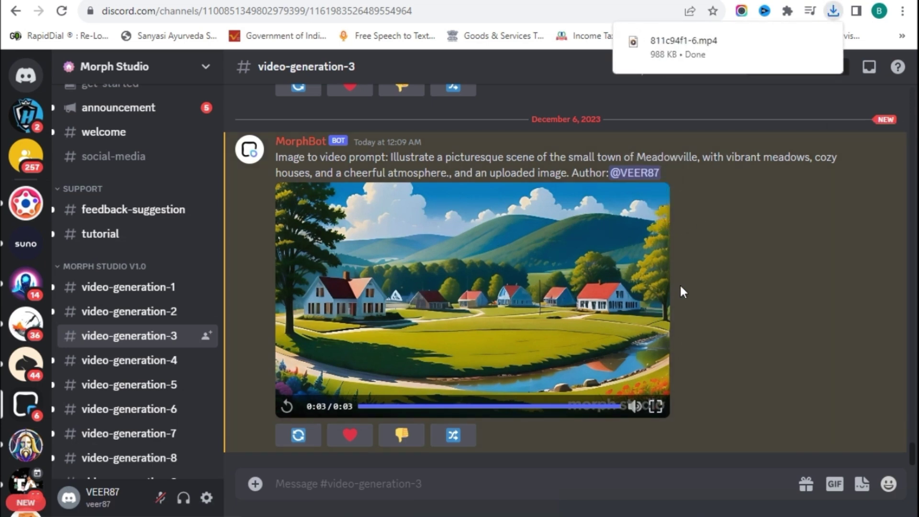
left_click(869, 67)
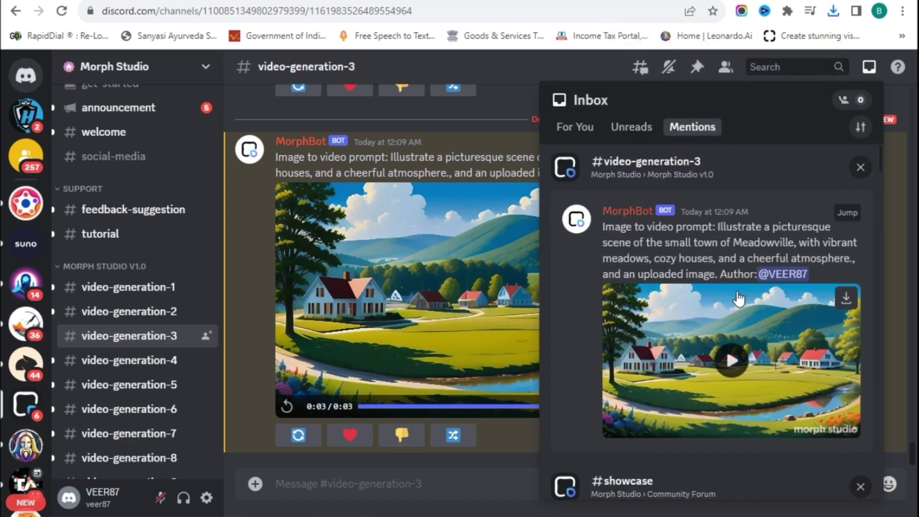
scroll(739, 297, "down", 8)
scroll(742, 333, "up", 6)
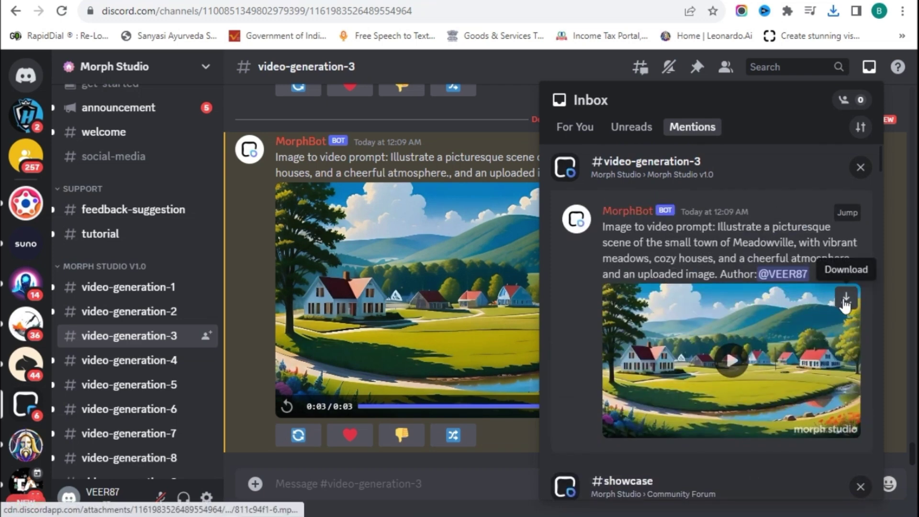
left_click(846, 299)
Run the /animate command with the downloaded image of Oliver playing in the flower meadow, without a prompt
type("/")
key("Return")
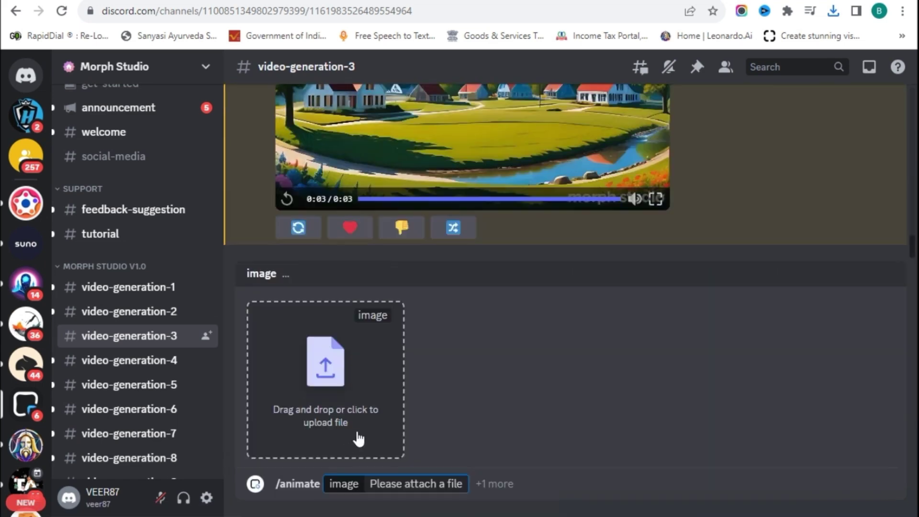
scroll(380, 199, "down", 3)
left_click(370, 154)
left_click(337, 315)
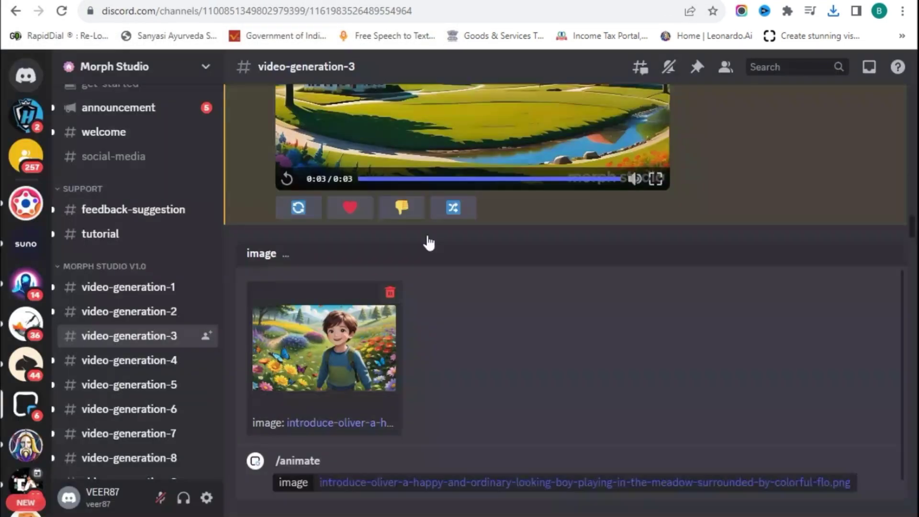
key("Return")
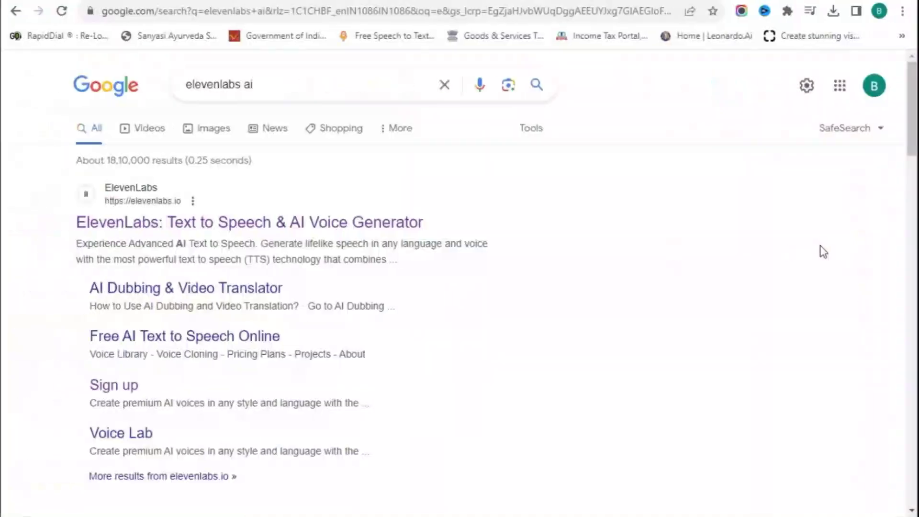
Switch to the ElevenLabs website from the Google results and dismiss the Speech to Speech release banner
left_click(254, 225)
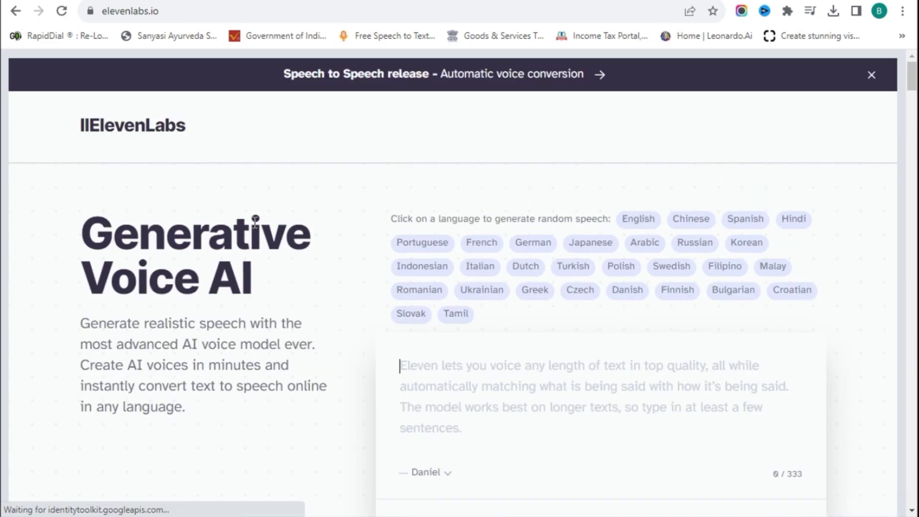
left_click(875, 77)
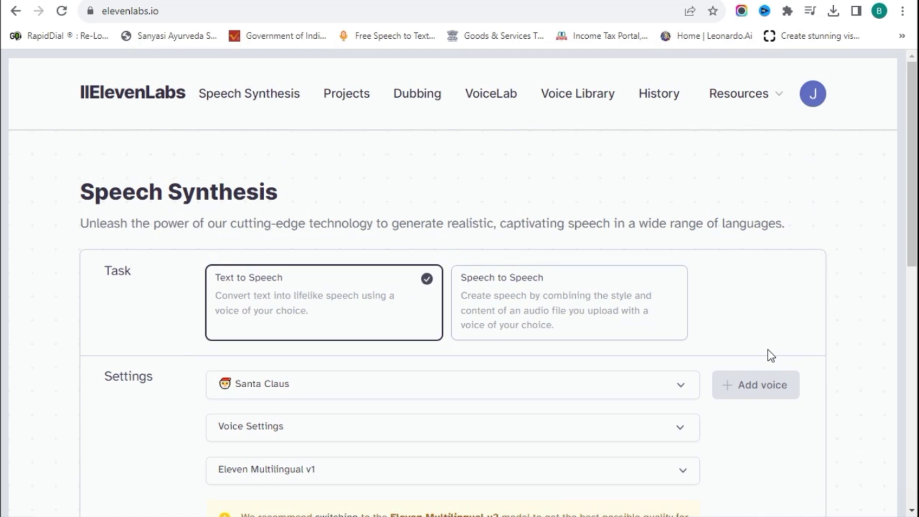
Browse the premade Text to Speech voices and select Nicole, the American whisper audiobook voice
scroll(771, 355, "down", 3)
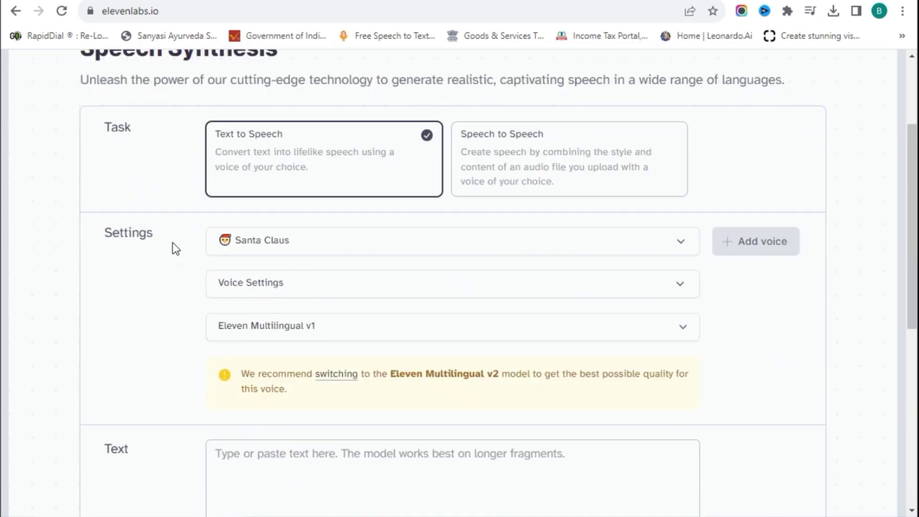
left_click(678, 247)
scroll(550, 318, "down", 1)
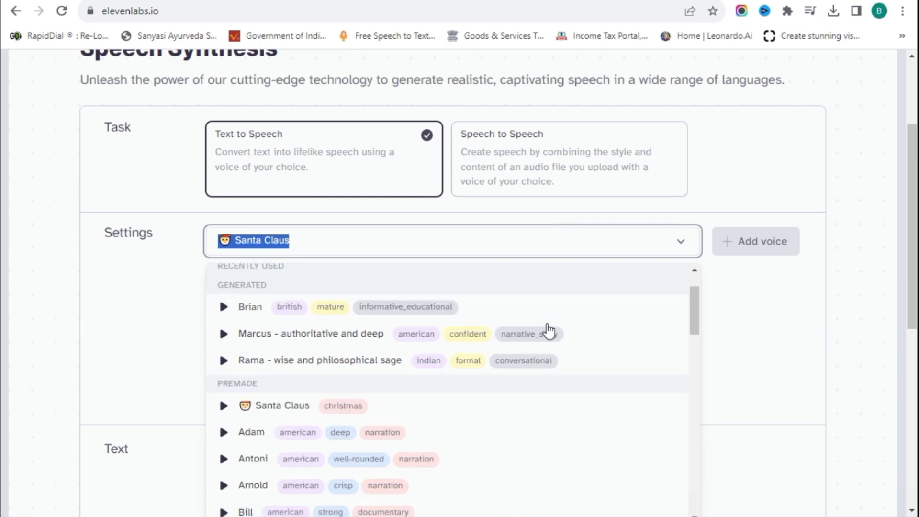
scroll(548, 330, "down", 3)
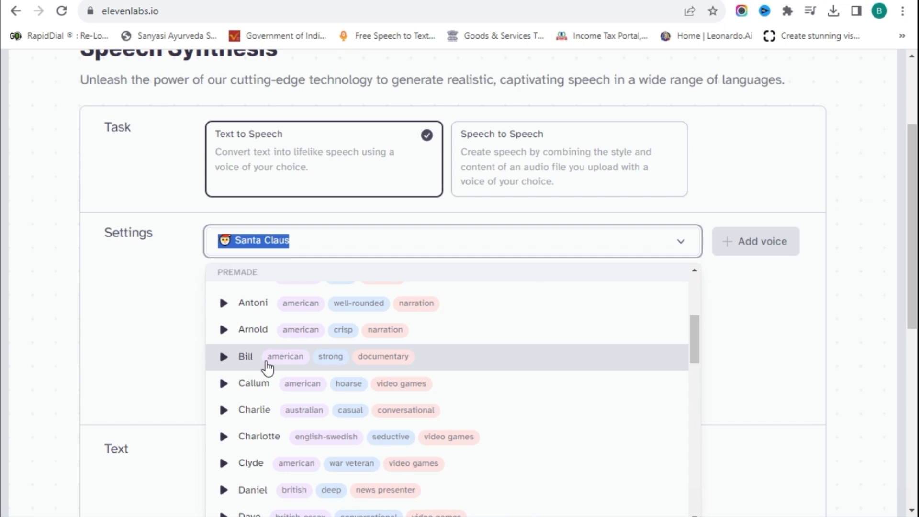
scroll(268, 369, "down", 4)
scroll(290, 374, "down", 3)
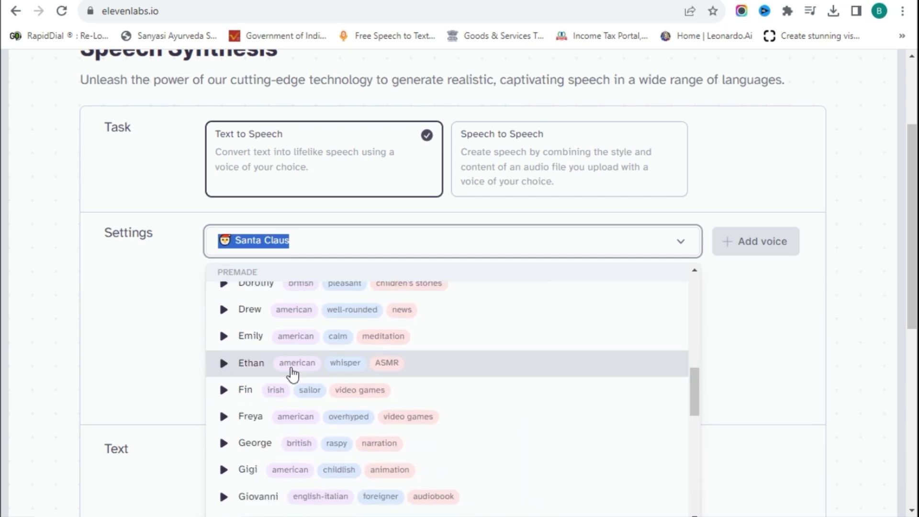
scroll(316, 371, "down", 8)
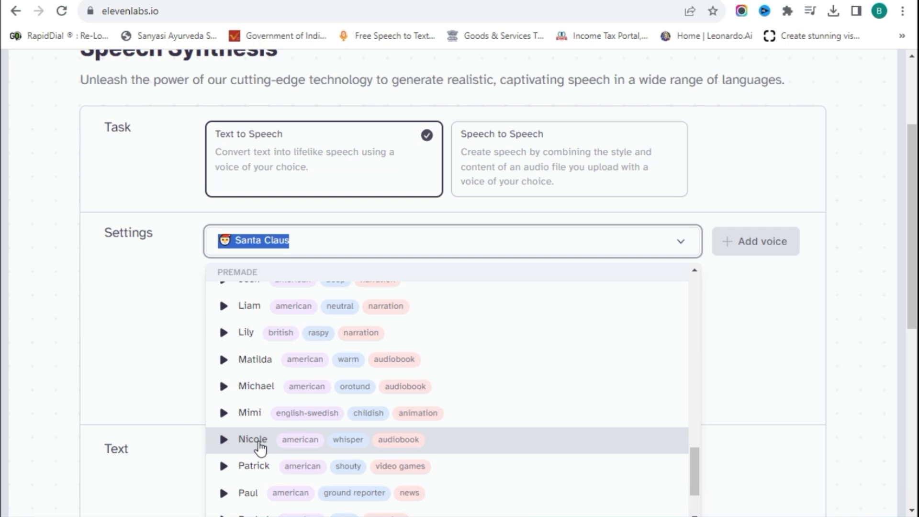
left_click(263, 443)
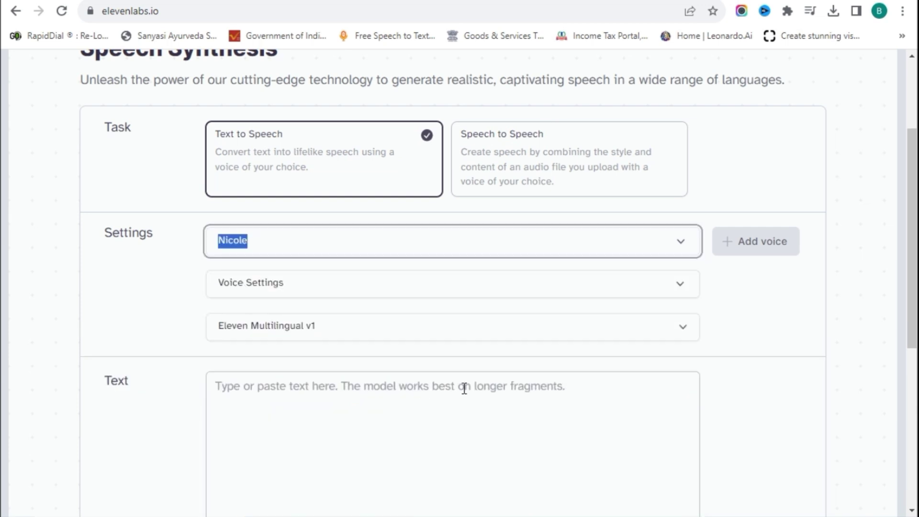
Choose Eleven Multilingual v1 as the speech model for the Nicole voice
left_click(572, 331)
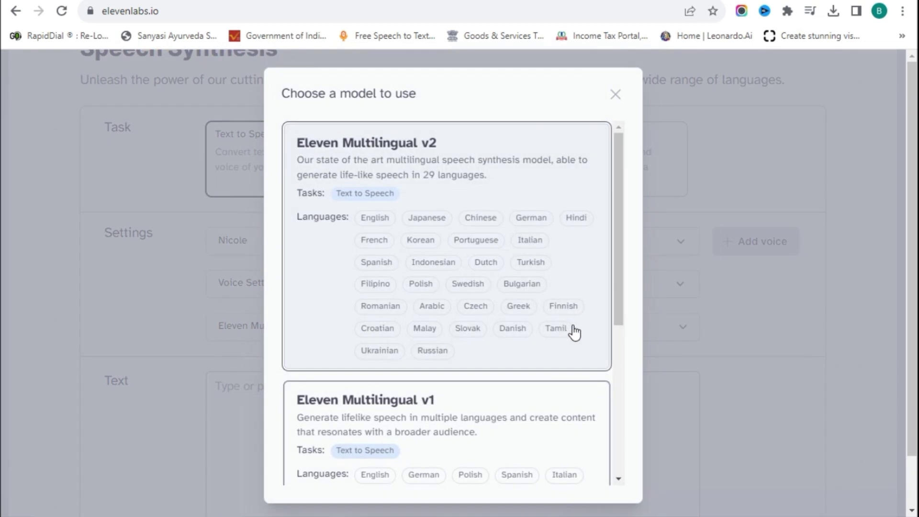
scroll(570, 330, "down", 3)
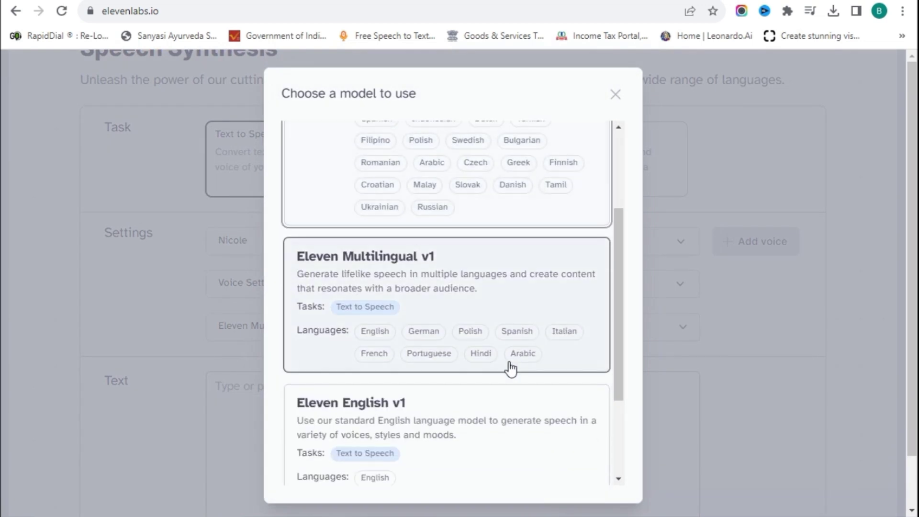
left_click(512, 300)
scroll(780, 314, "down", 3)
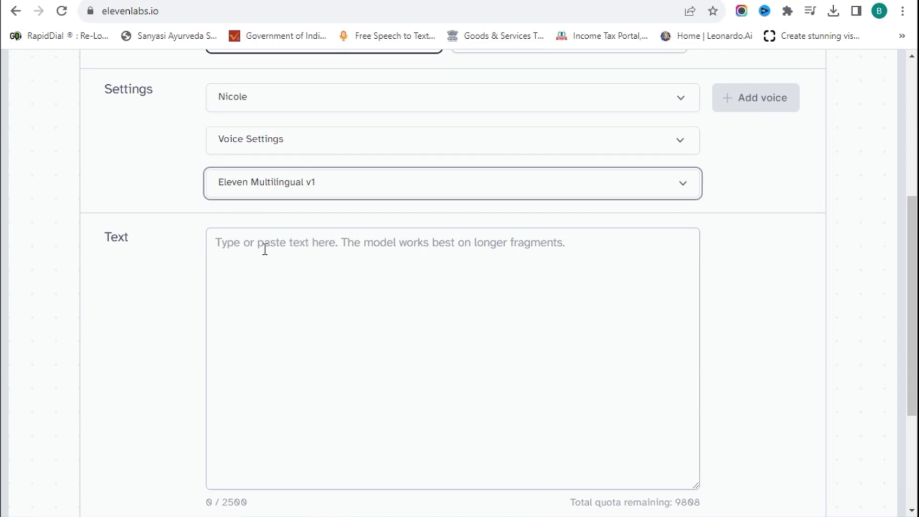
Copy the opening paragraph of Oliver's story from ChatGPT and translate it from English to Hindi in Google Translate
left_click(249, 245)
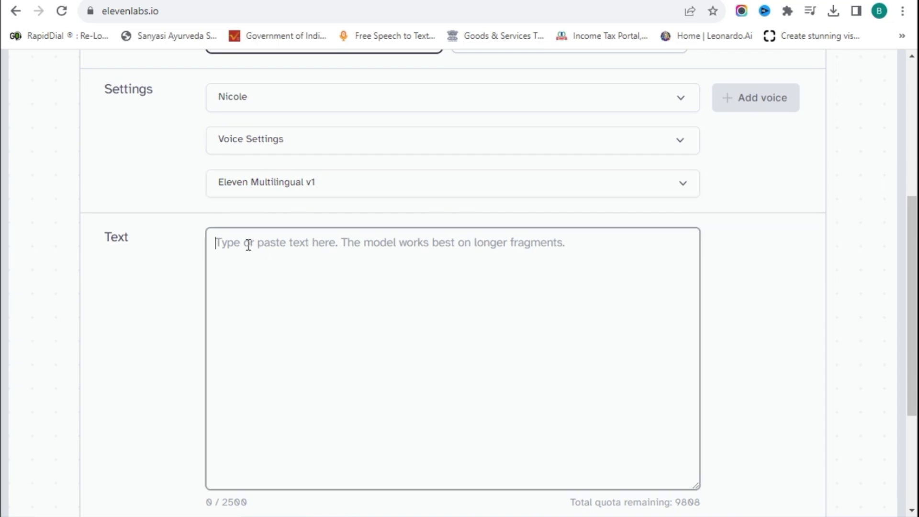
left_click(167, 2)
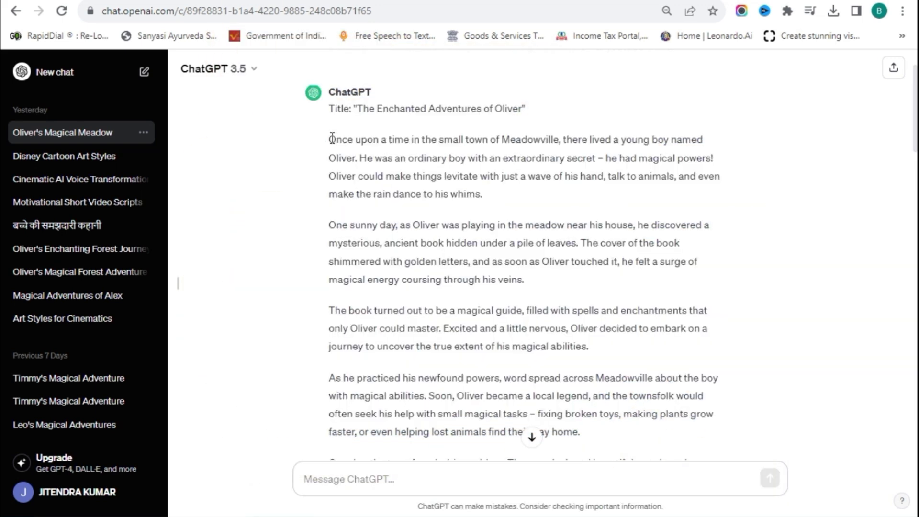
left_click_drag(332, 138, 496, 197)
right_click(437, 177)
left_click(467, 179)
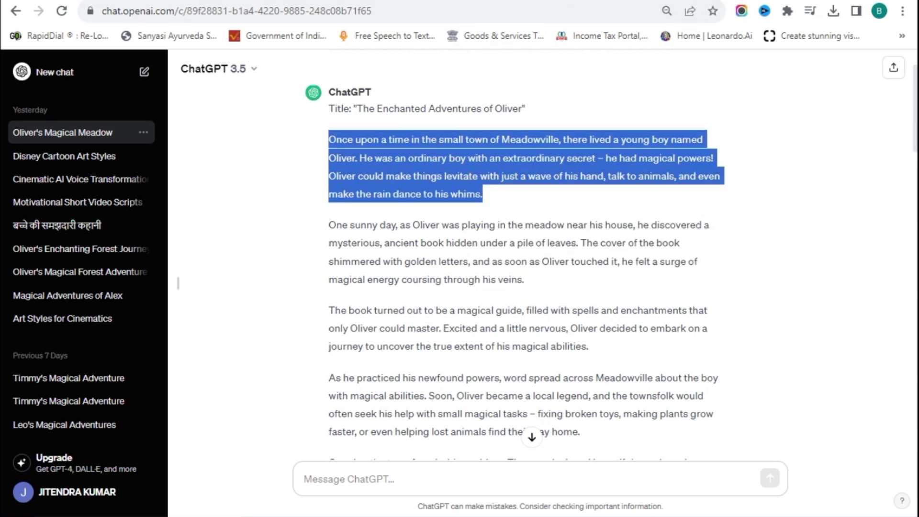
key("ctrl+Tab")
left_click(200, 274)
key("ctrl+v")
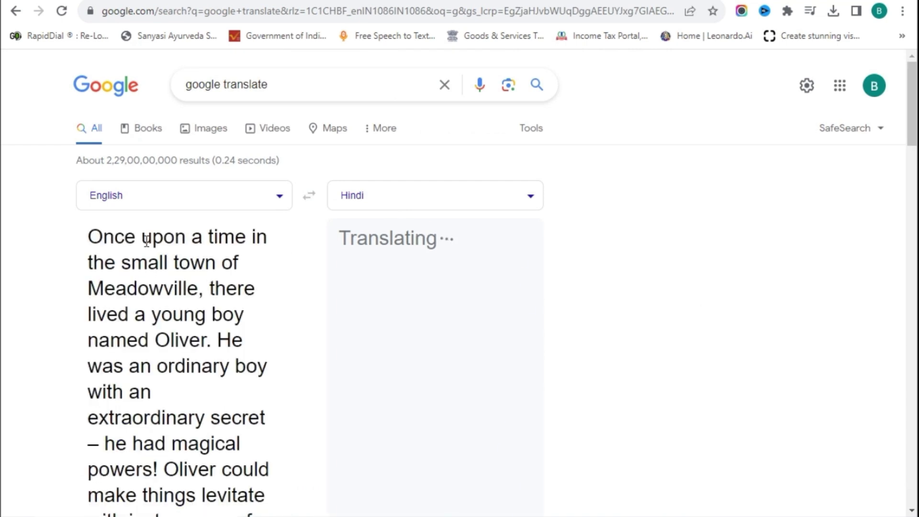
Switch back to ElevenLabs and paste the Hindi translation of the story's first four paragraphs as the speech text
key("ctrl+Tab")
left_click(355, 263)
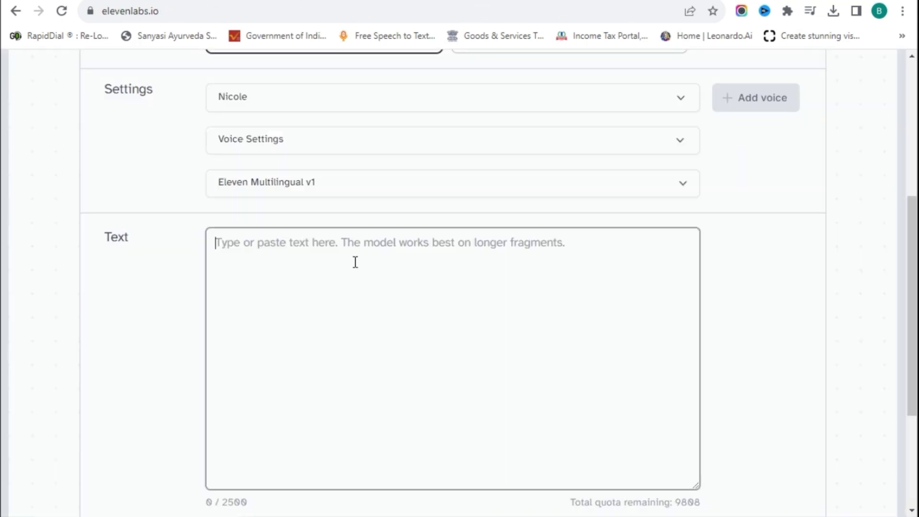
key("ctrl+v")
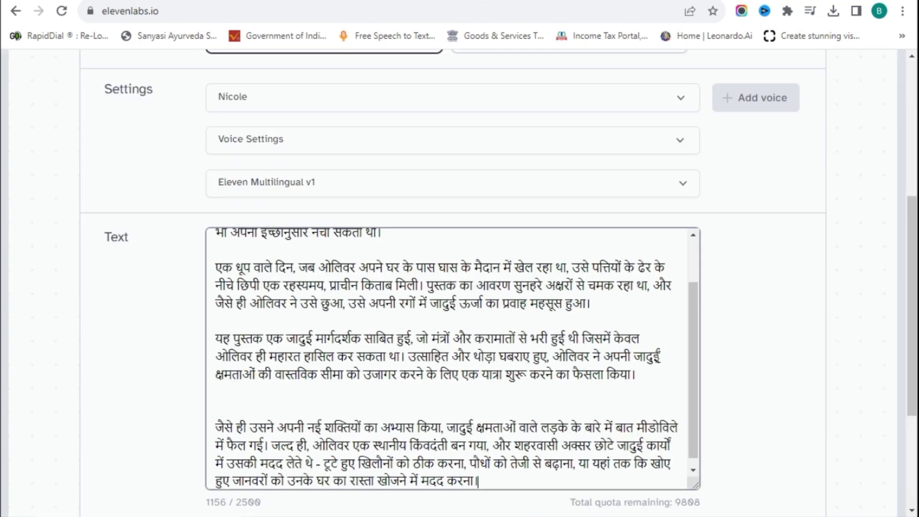
Generate the Hindi voiceover with the Nicole voice and download the audio file
scroll(746, 342, "down", 4)
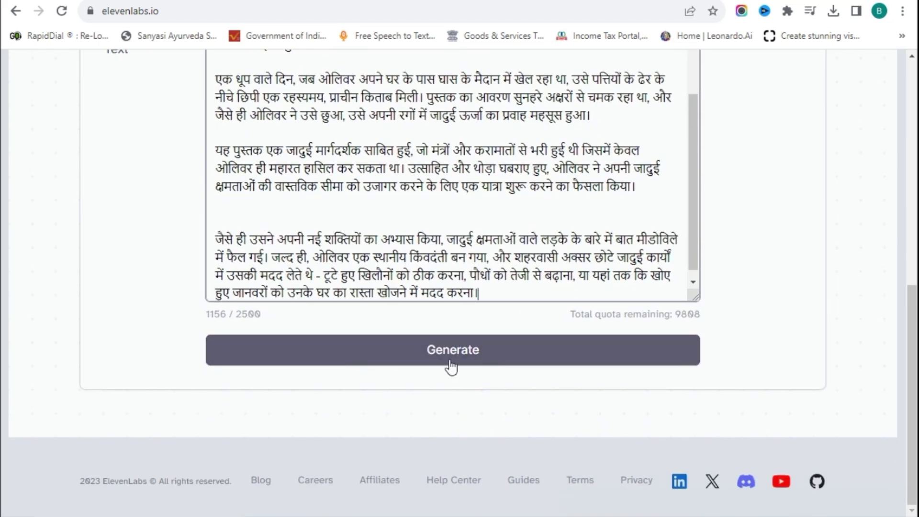
left_click(440, 358)
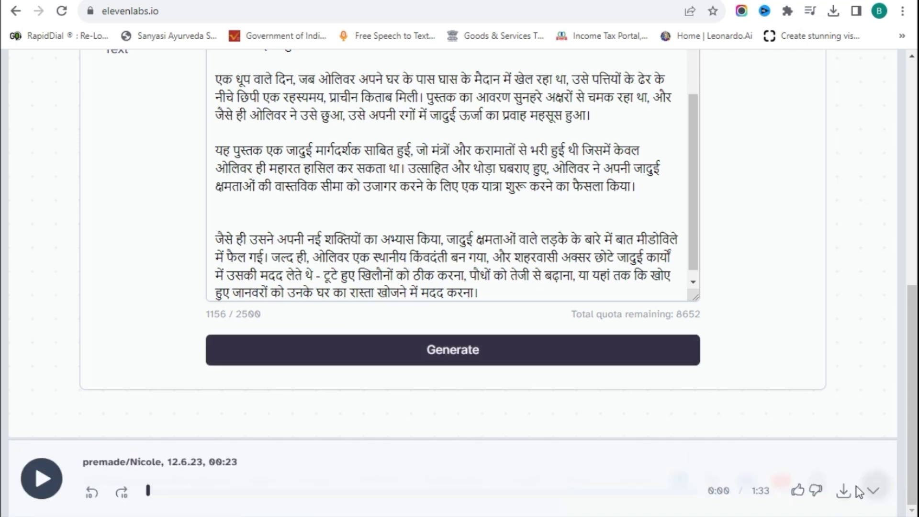
left_click(845, 490)
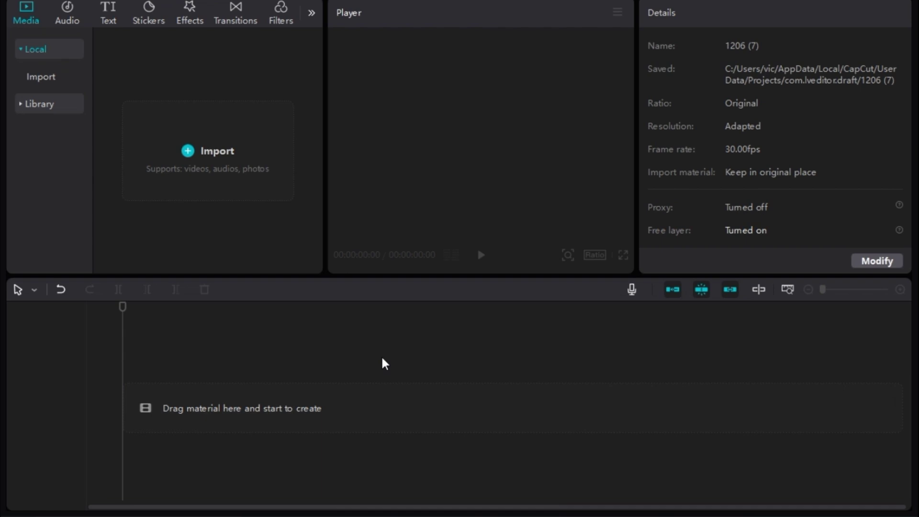
In CapCut, import the nine story clips from e63e8c9c-2 to 811c94f1-6 and the ElevenLabs Nicole audio from Downloads
left_click(218, 155)
left_click(403, 163)
key("shift+Left")
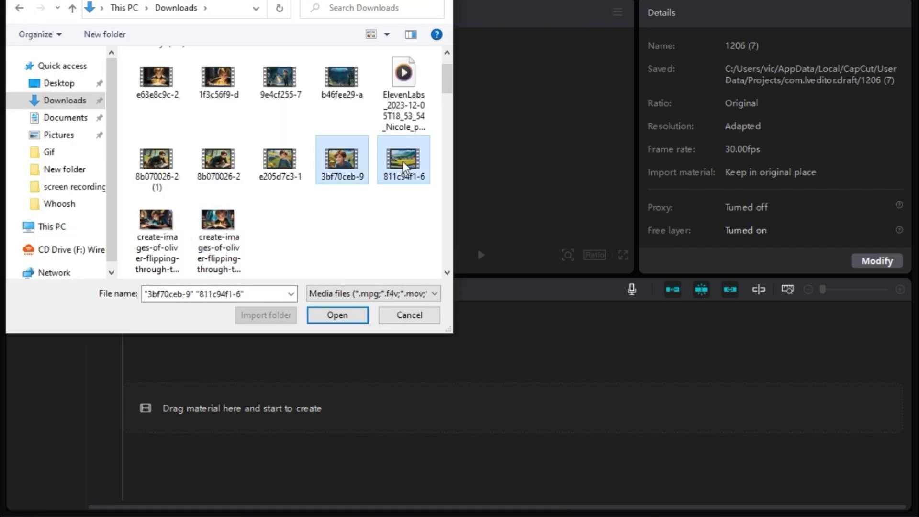
key("shift+Left")
key("shift+Left")
key("shift+Left")
key("shift+Left")
key("shift+Left")
key("shift+Left")
key("shift+Left")
key("shift+Left")
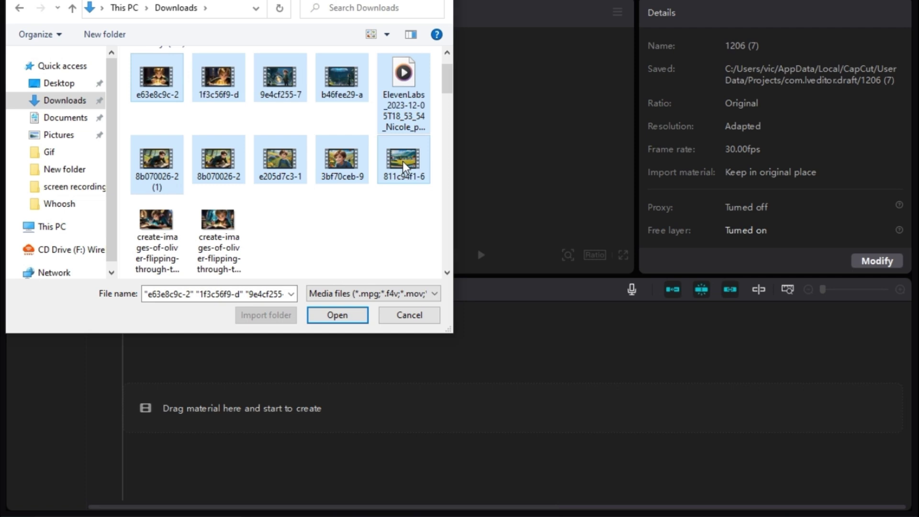
key("Return")
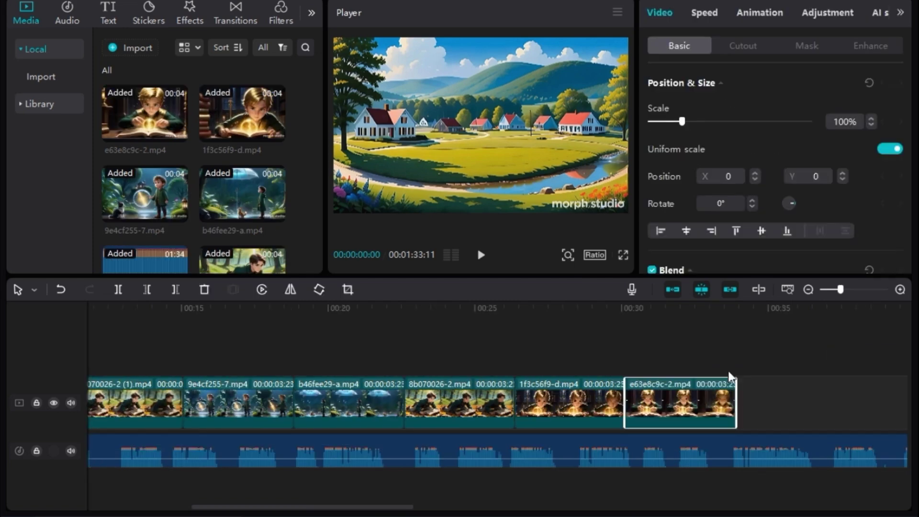
Arrange the clips in story order on the timeline, starting with 811c94f1-6, and trim the Nicole voiceover to the video's end
left_click_drag(145, 114, 707, 340)
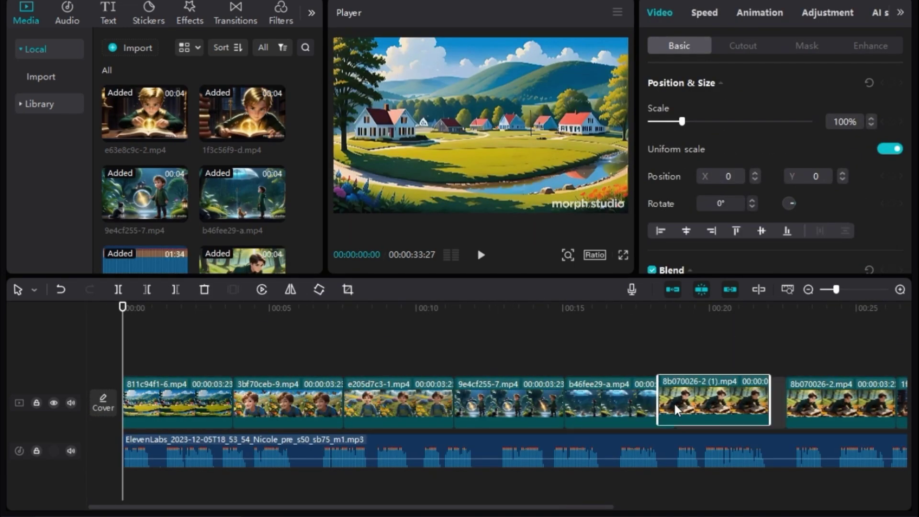
key("Home")
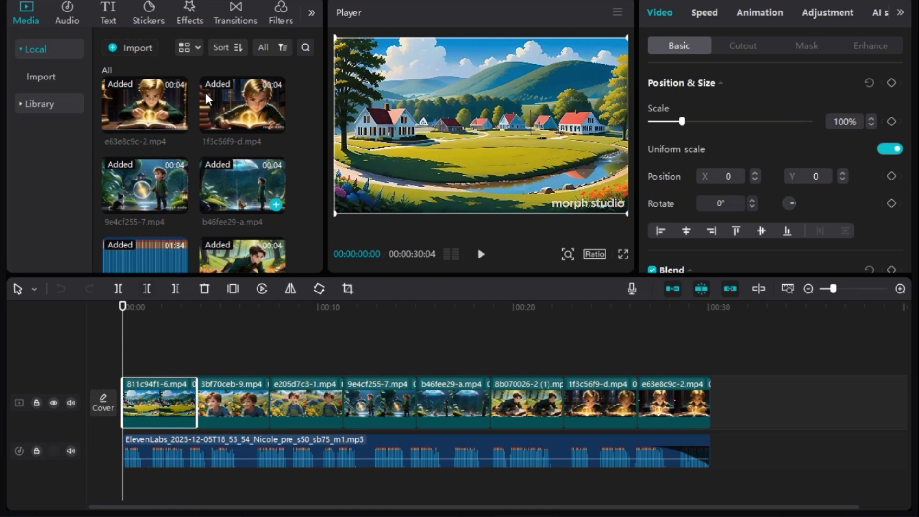
Add transitions between all the clips and a special effect on each one, with a 0.5 s Fade In animation on the first clip
left_click(235, 14)
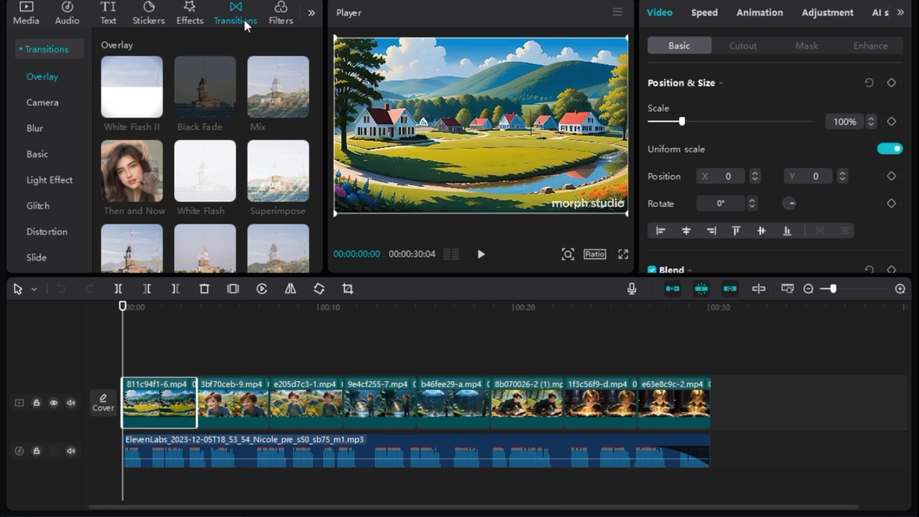
left_click(193, 22)
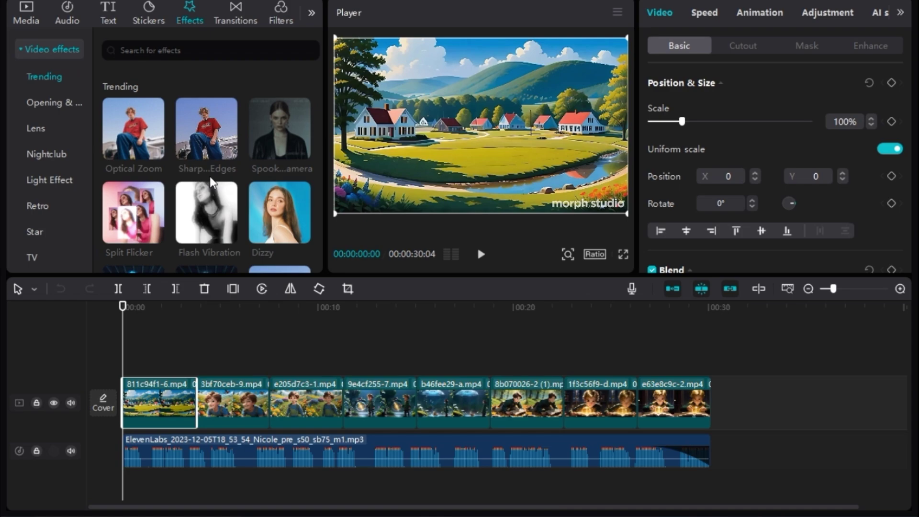
left_click(235, 14)
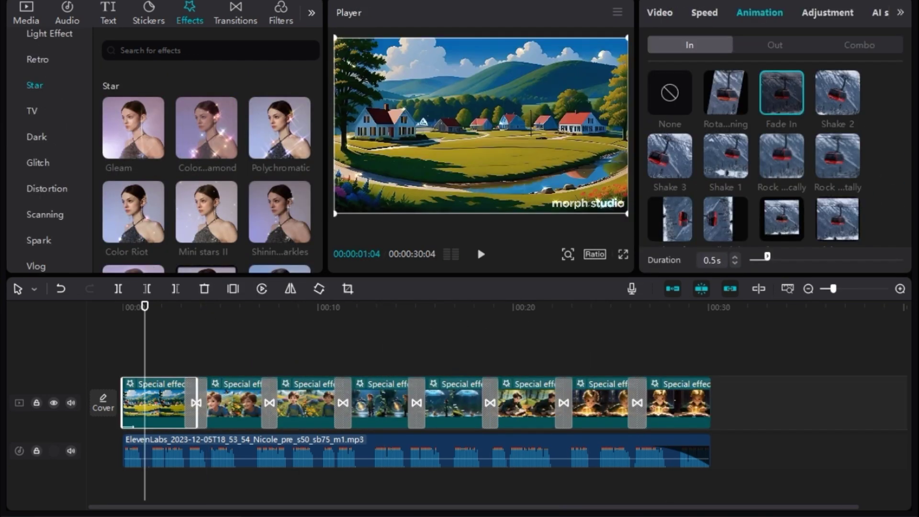
Export the finished project as 1206 (7) and play the exported video in the media player
key("ctrl+e")
left_click(590, 446)
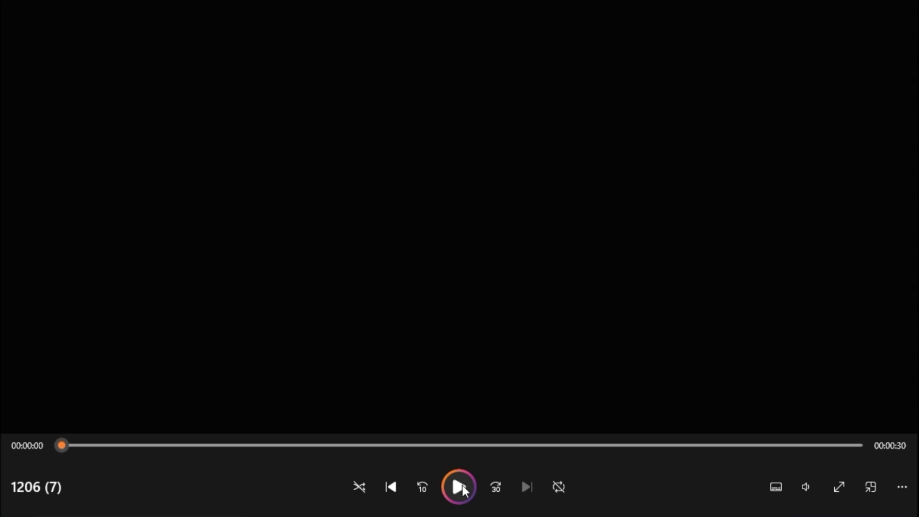
left_click(459, 487)
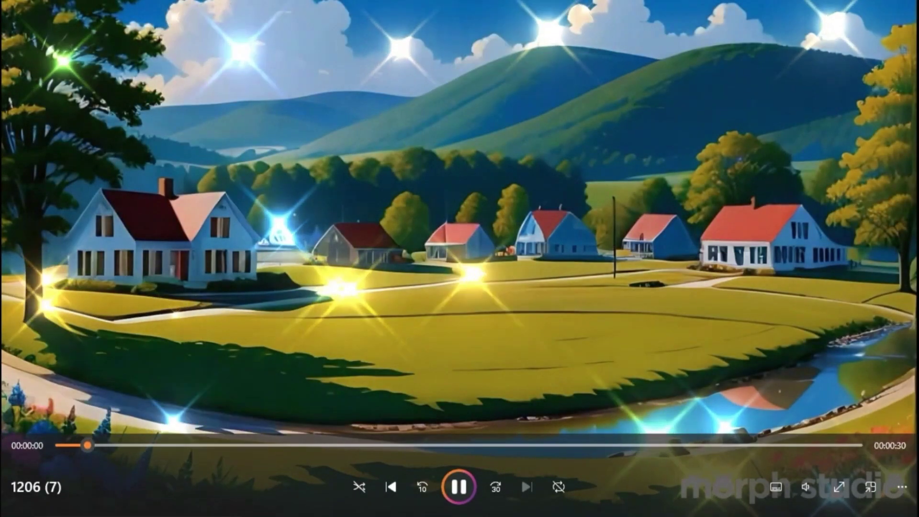